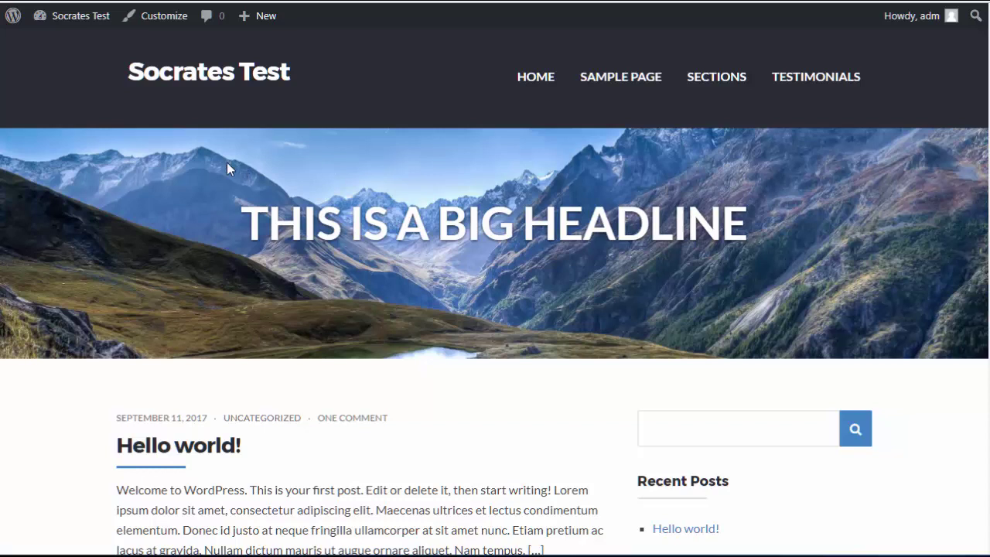
Narrow the browser window to preview the site at a small width.
left_click_drag(988, 184, 988, 210)
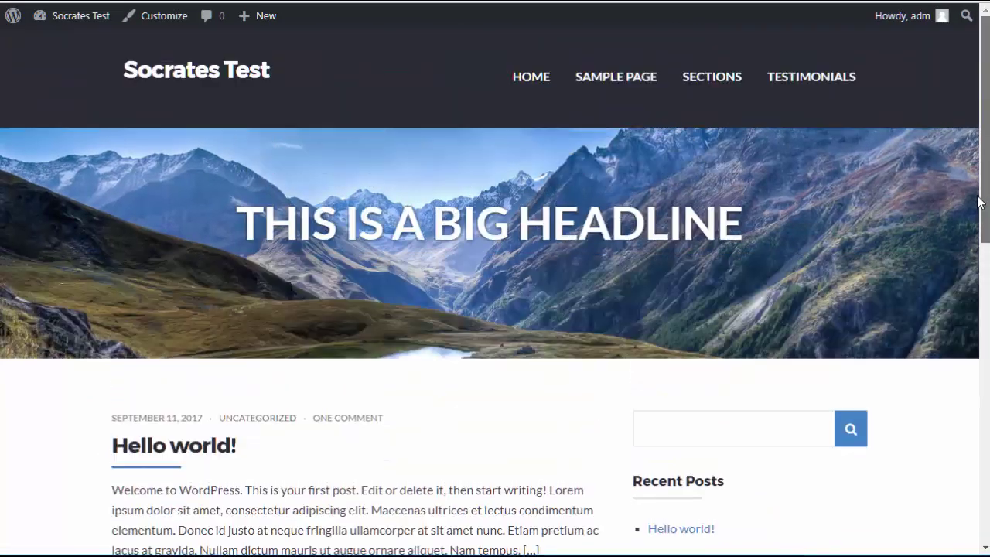
scroll(975, 221, "down", 1)
scroll(974, 221, "up", 1)
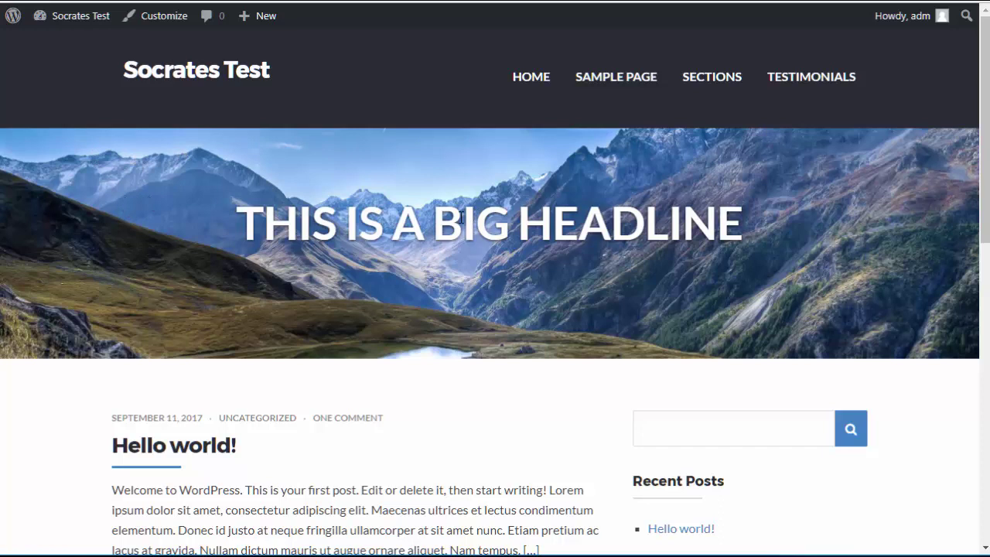
Open the Sections page and review its stacked full-width section bands.
left_click(712, 78)
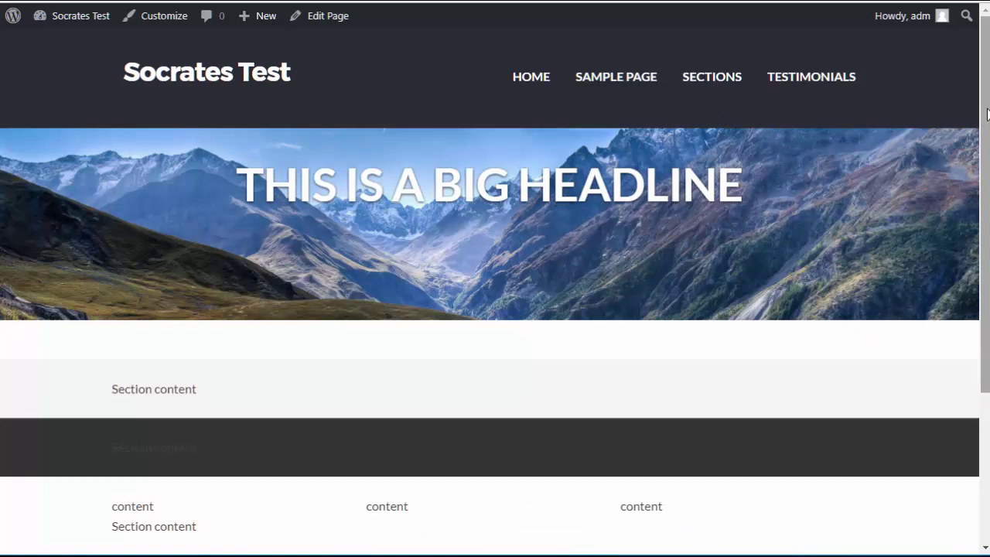
left_click_drag(985, 108, 983, 165)
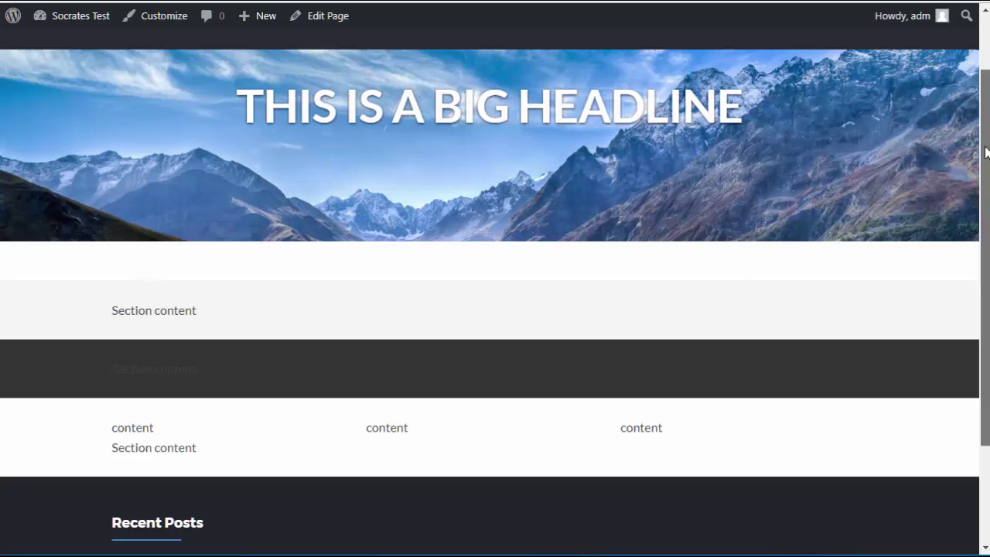
left_click_drag(980, 166, 981, 111)
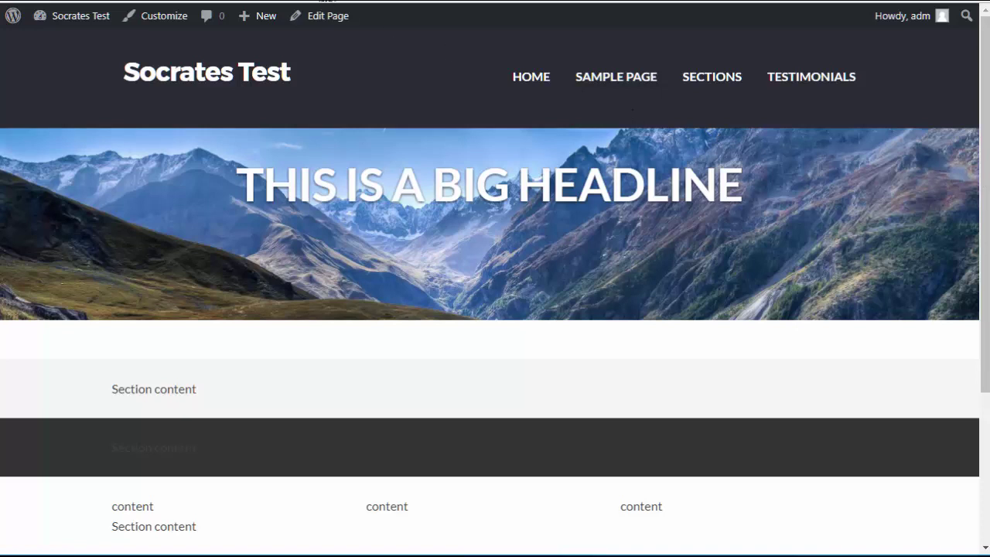
Load a missing URL and open the Customizer's Other settings holding the 404 options.
key("Return")
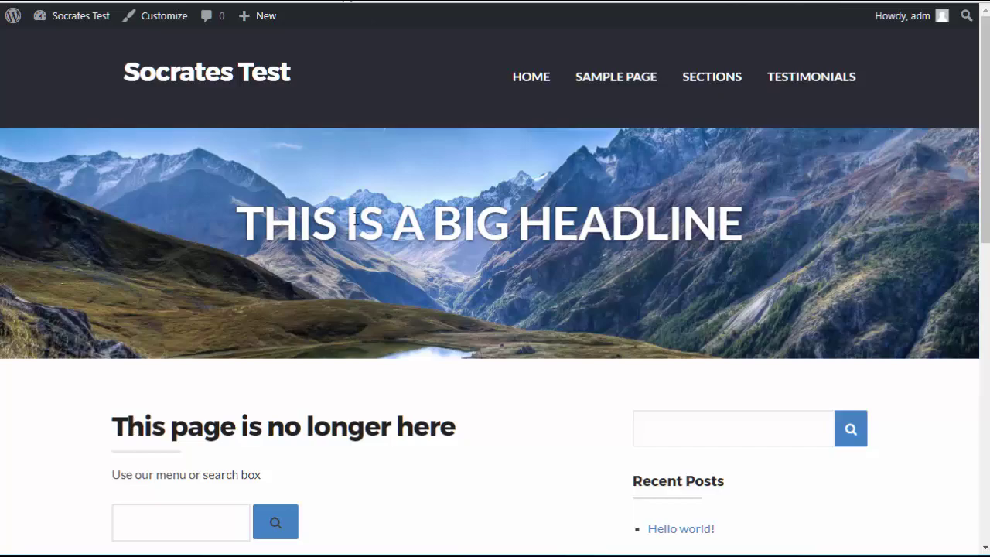
left_click(165, 29)
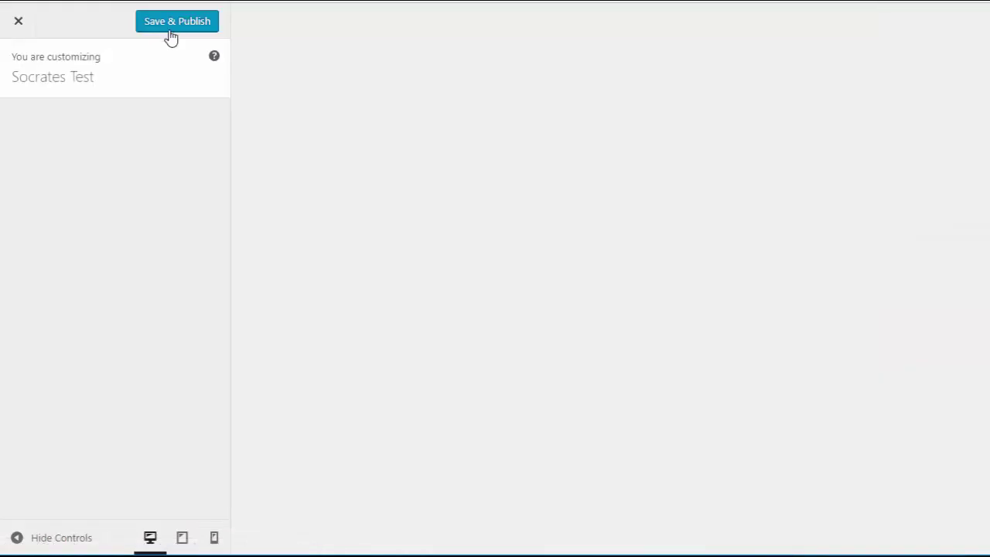
scroll(209, 372, "down", 2)
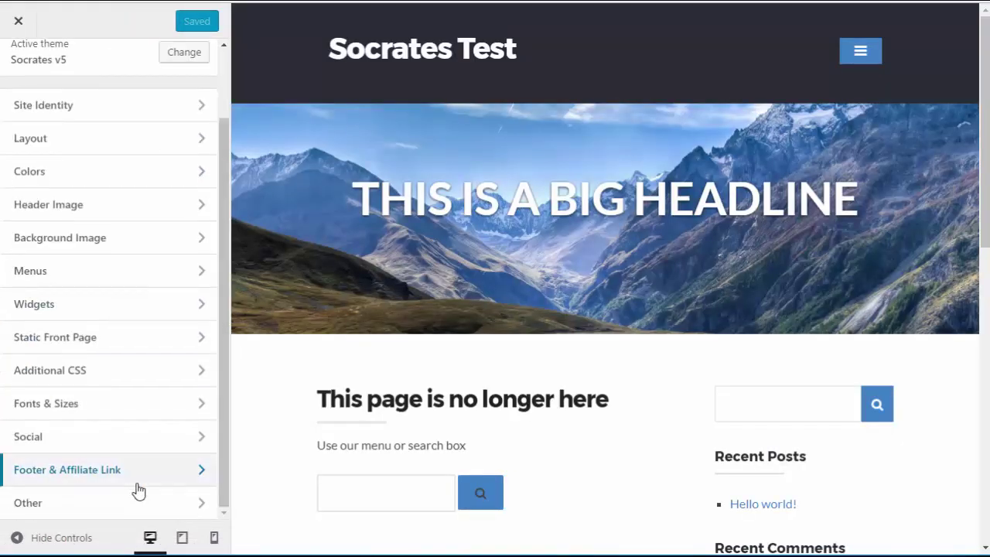
left_click(111, 503)
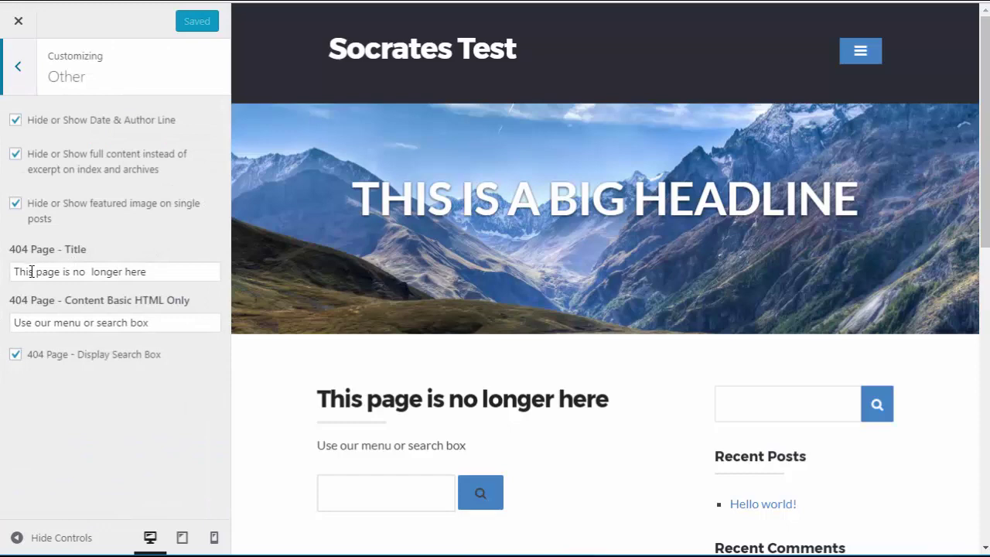
Retitle the 404 page '404 Page', replace its message with placeholder text, and hide its search box.
left_click_drag(155, 271, 19, 265)
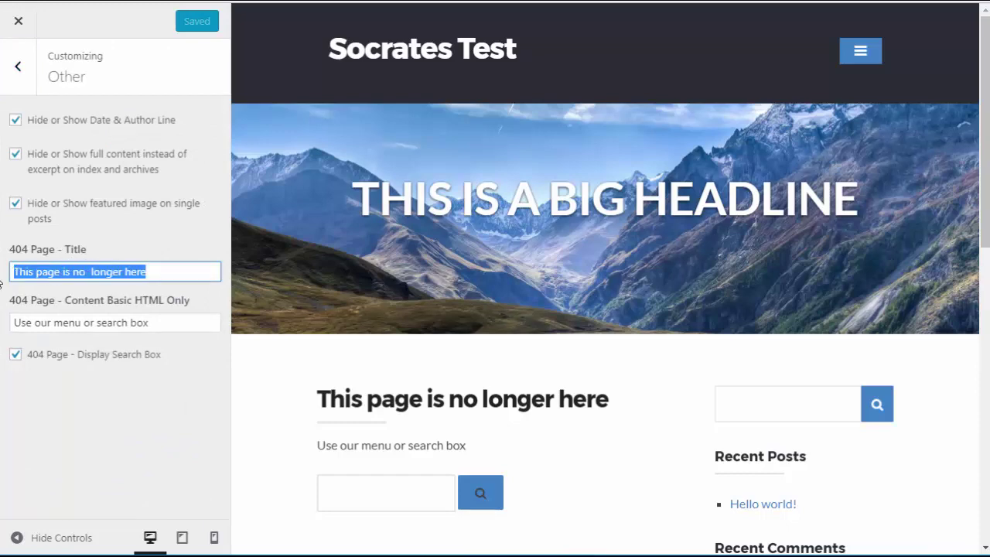
type("404 Page")
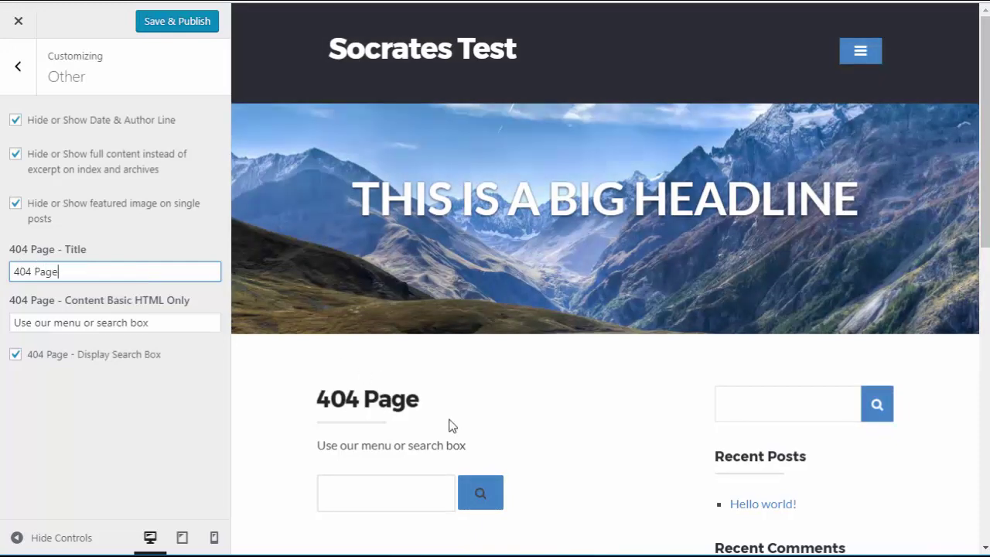
left_click(154, 323)
left_click_drag(120, 322, 2, 330)
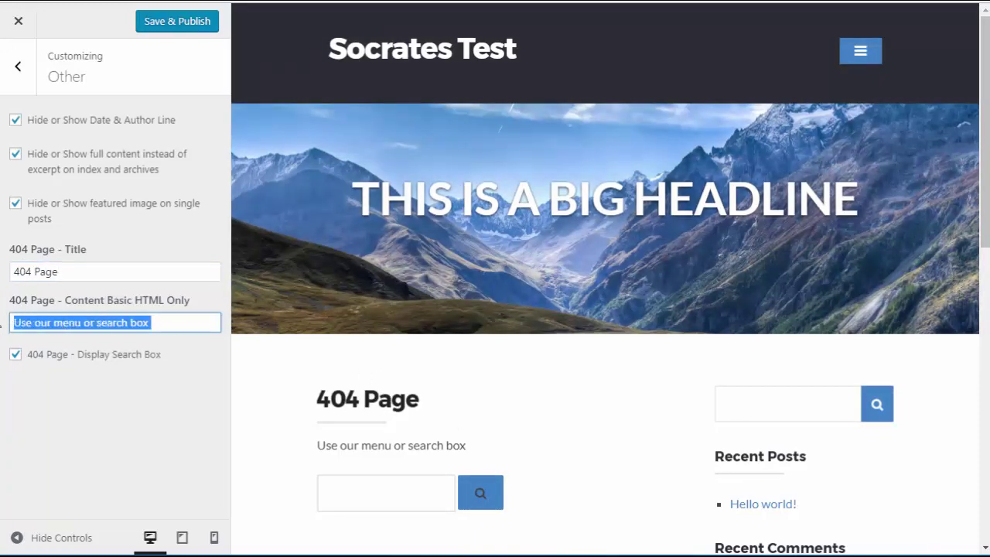
type("sdfdsfsdfsdsd sdfsdfsdfdfsdfds")
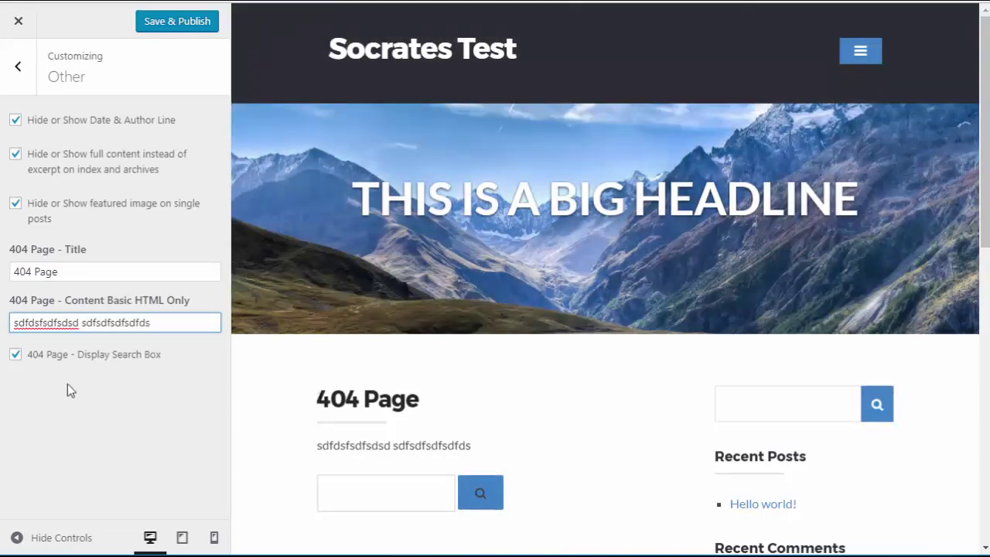
left_click(15, 355)
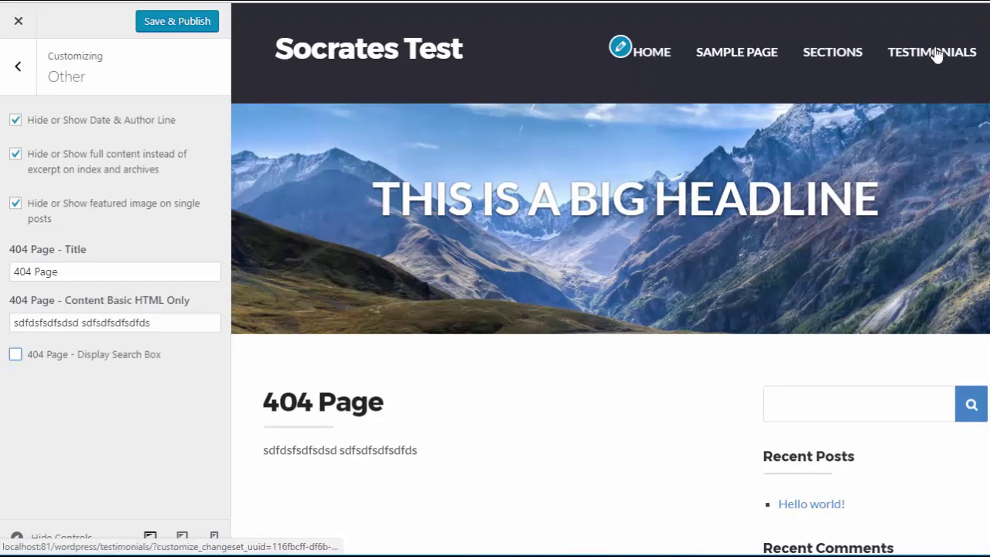
left_click(17, 68)
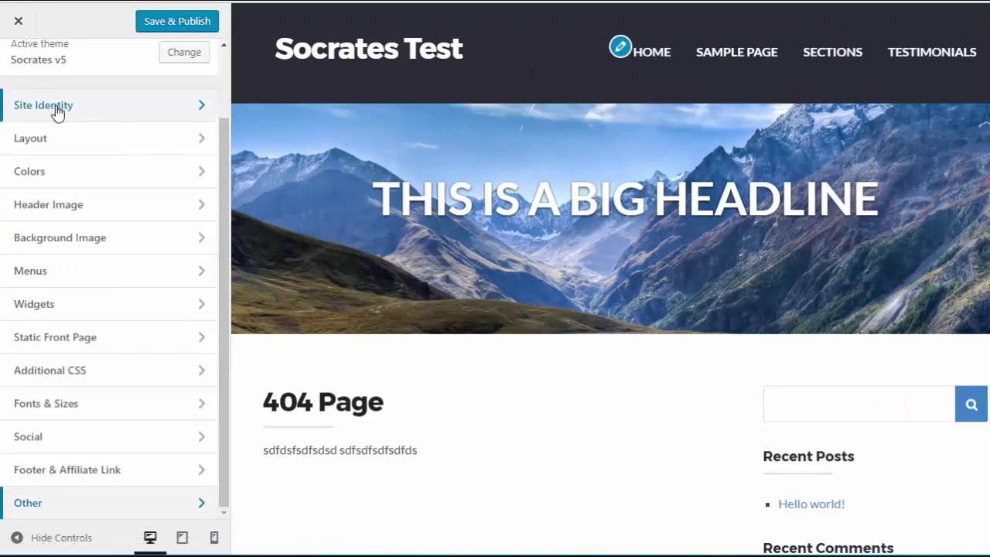
Set the general layout to Wrapped and try navigation below the header, leaving it inside.
left_click(57, 138)
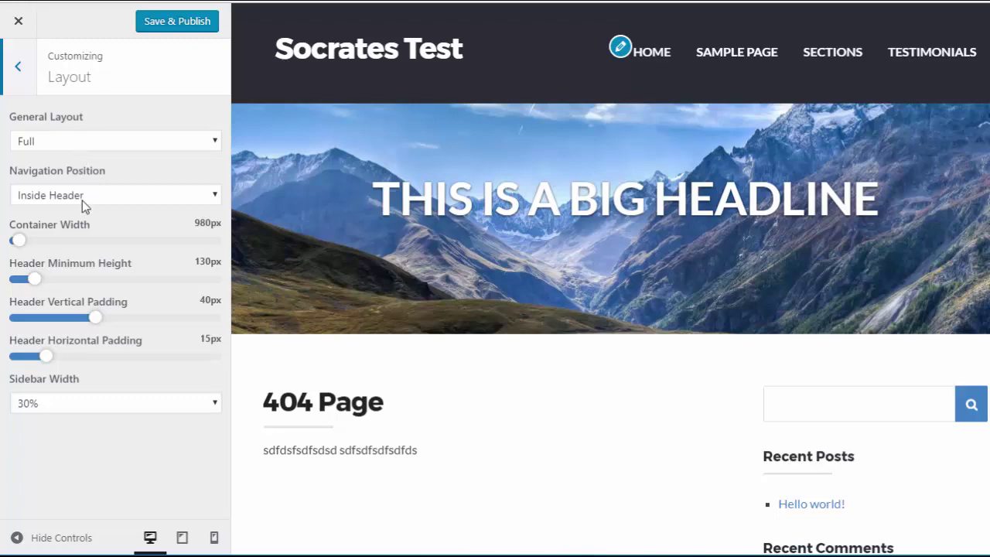
left_click(96, 142)
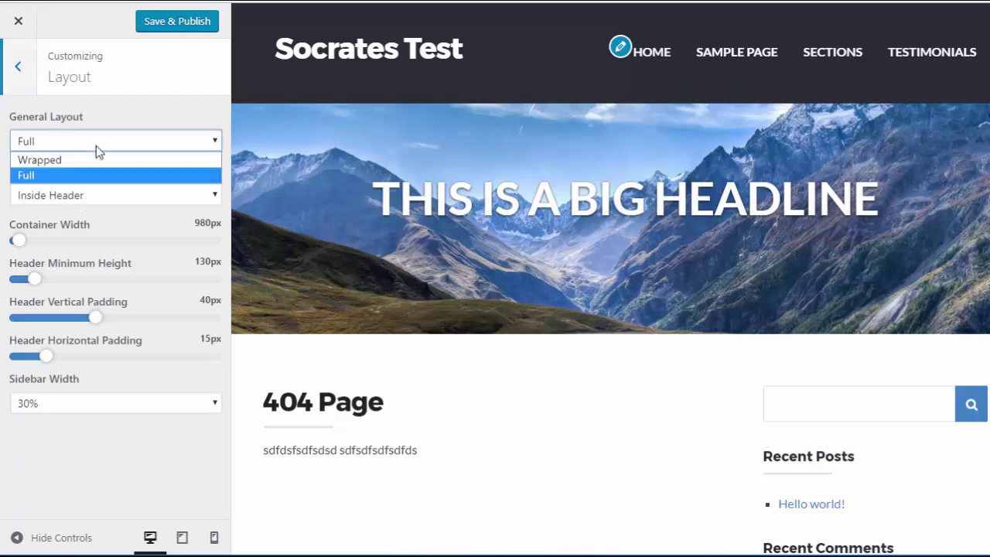
left_click(94, 163)
left_click(131, 196)
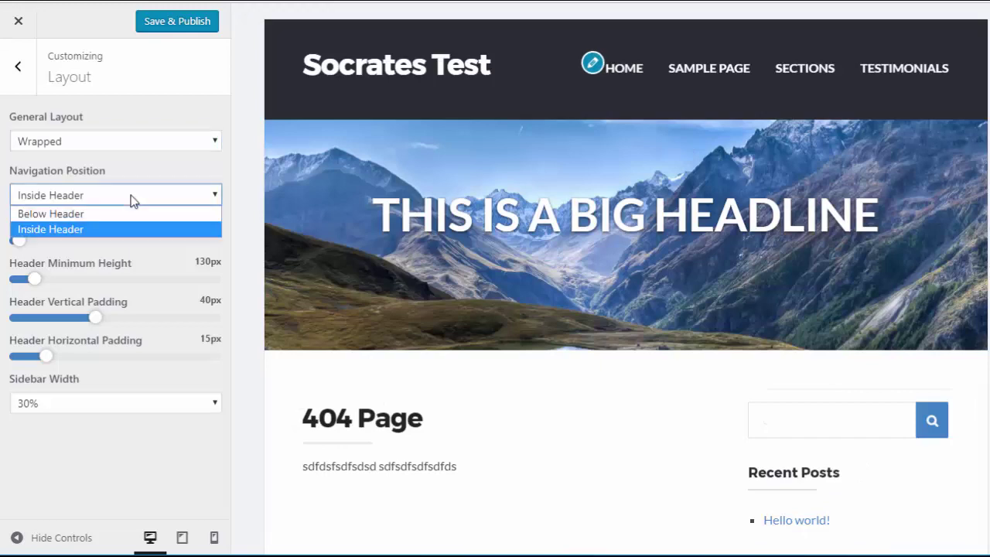
left_click(124, 215)
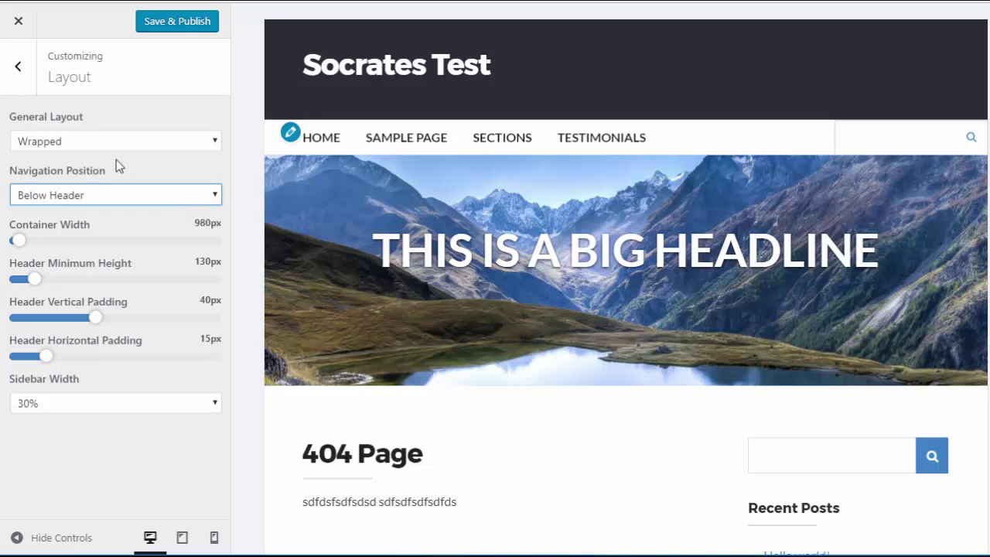
left_click(66, 196)
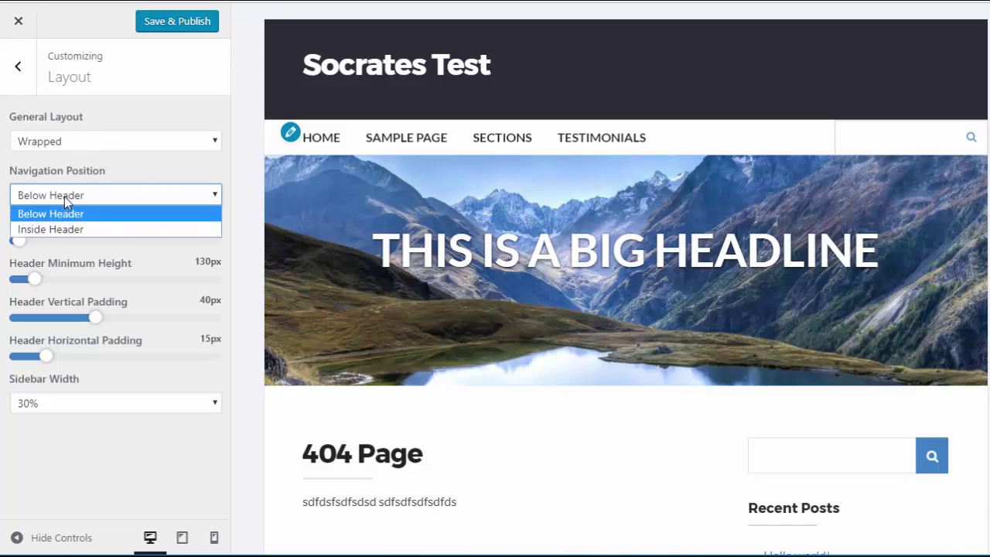
left_click(62, 231)
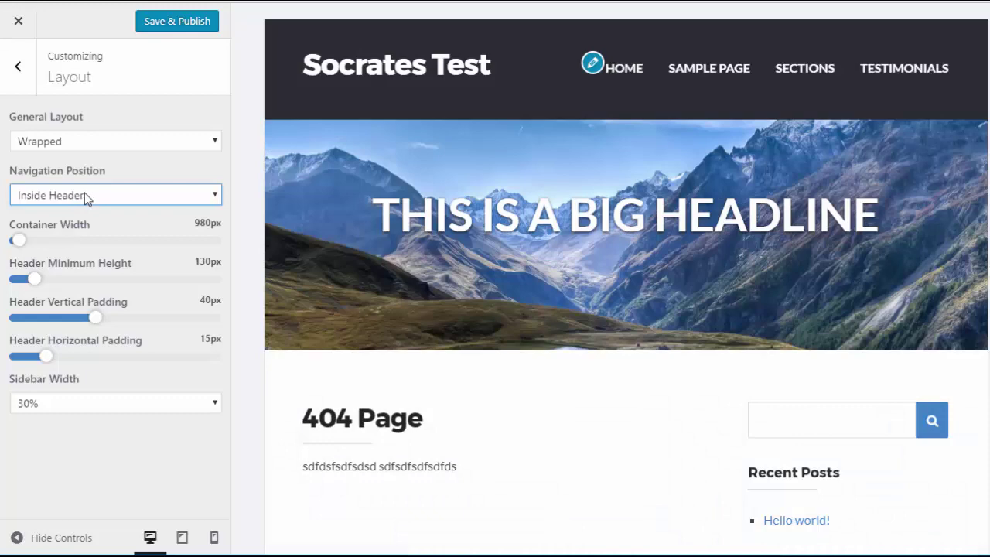
left_click(84, 193)
left_click(78, 215)
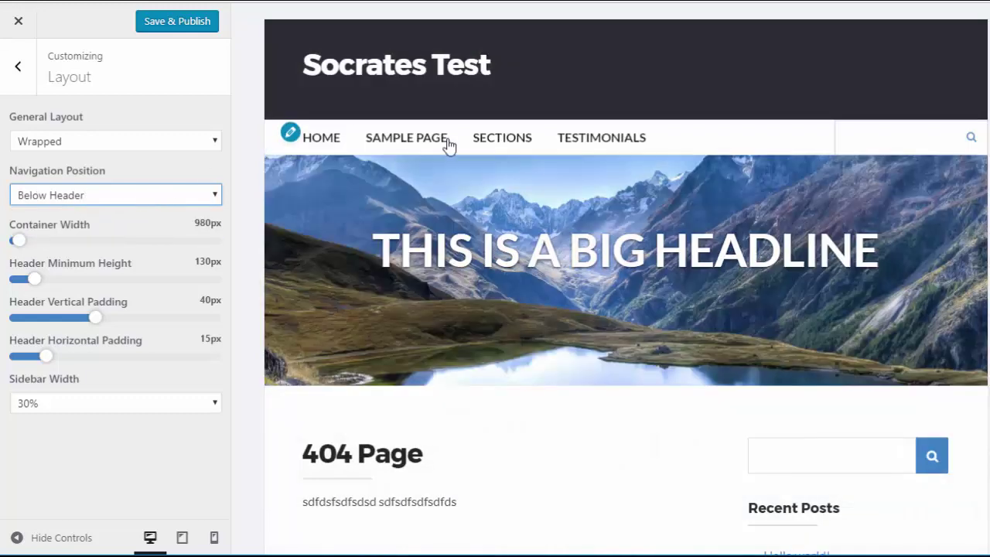
left_click(184, 196)
left_click(158, 229)
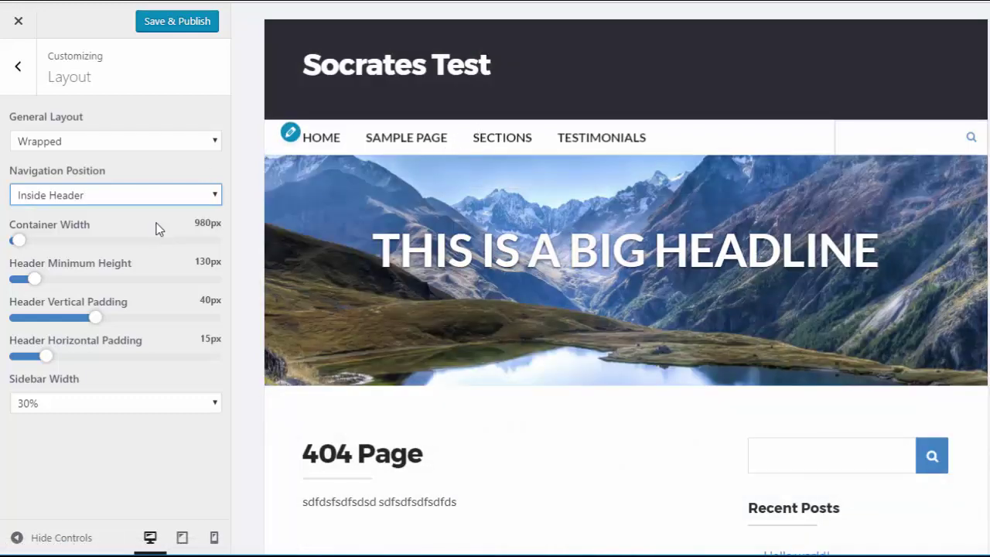
Widen the container to 1120px and set header minimum height 50px, horizontal padding 0px, vertical padding 15px.
left_click_drag(33, 246, 58, 242)
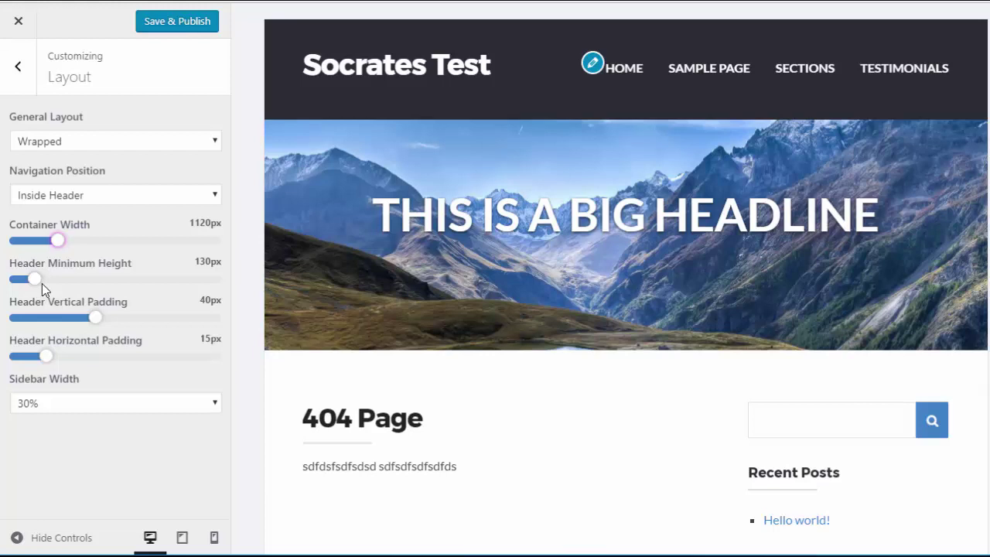
left_click_drag(94, 317, 62, 323)
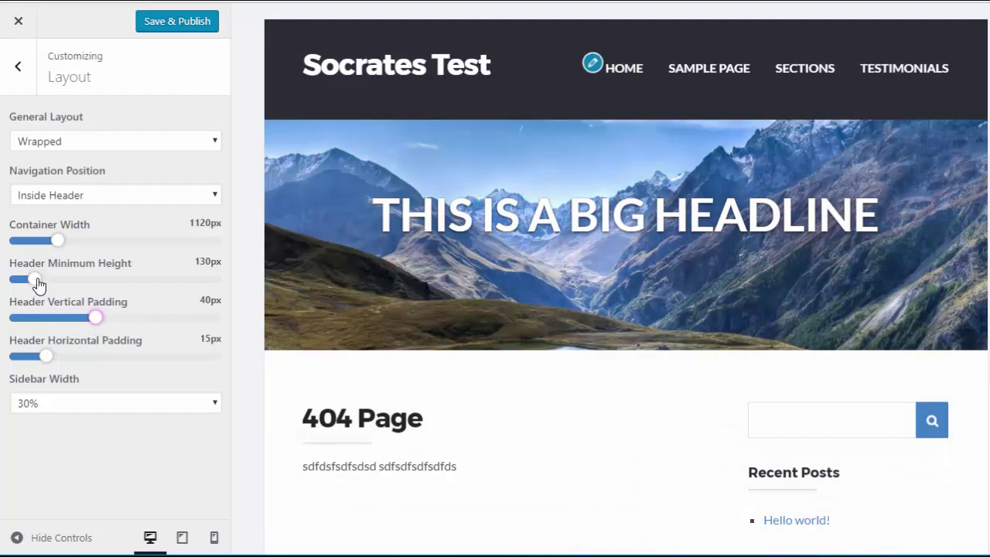
left_click_drag(34, 278, 7, 283)
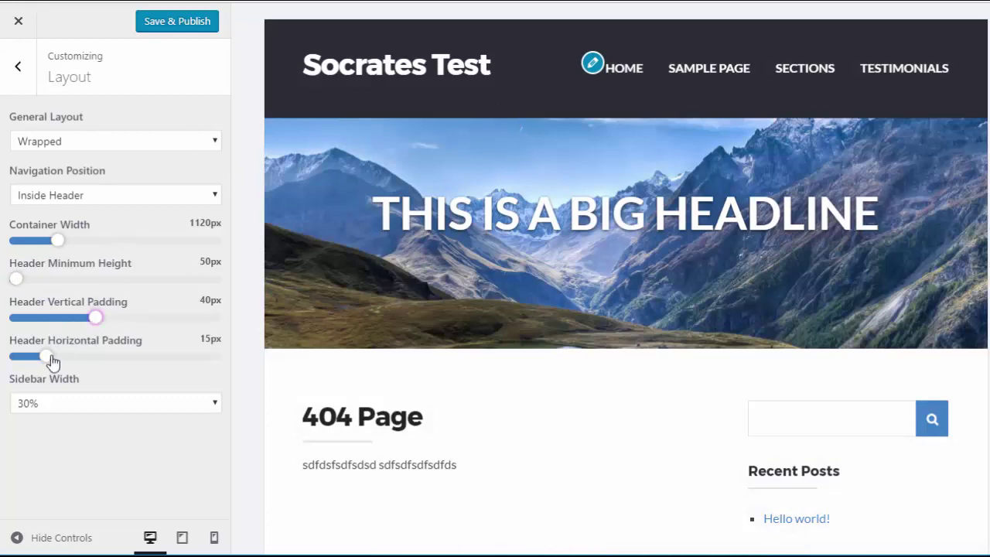
left_click_drag(47, 356, 23, 353)
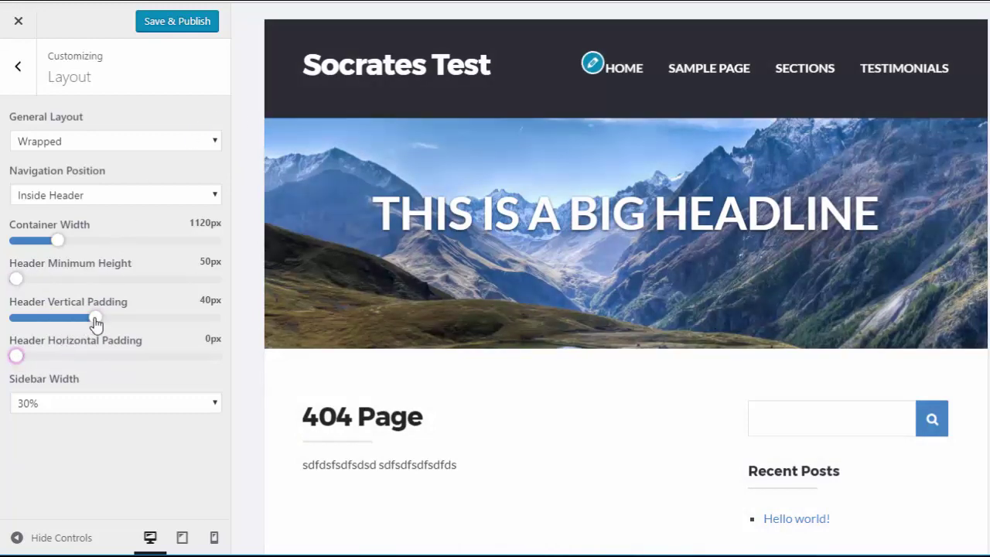
left_click_drag(95, 318, 50, 317)
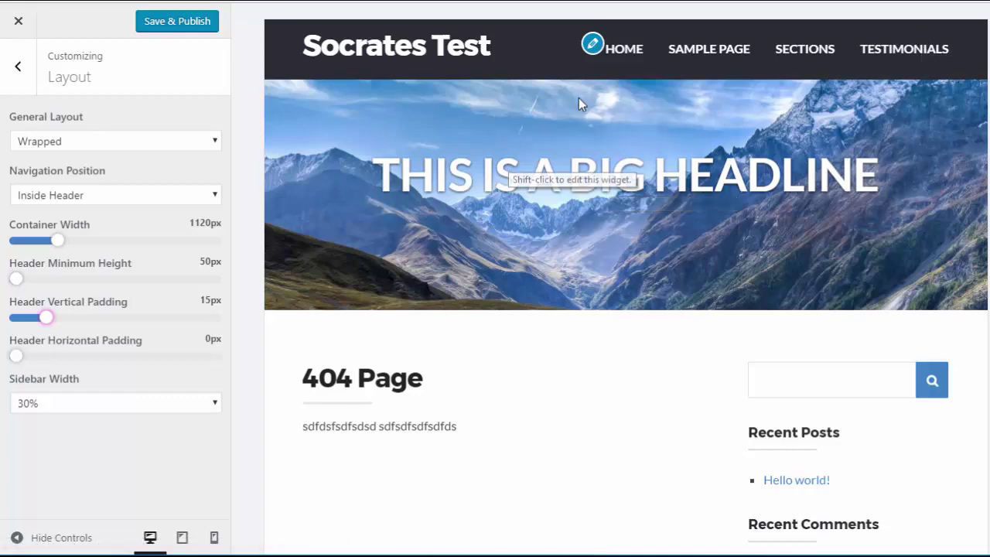
Preview the Testimonials page, then close the Customizer and confirm leaving.
left_click(886, 53)
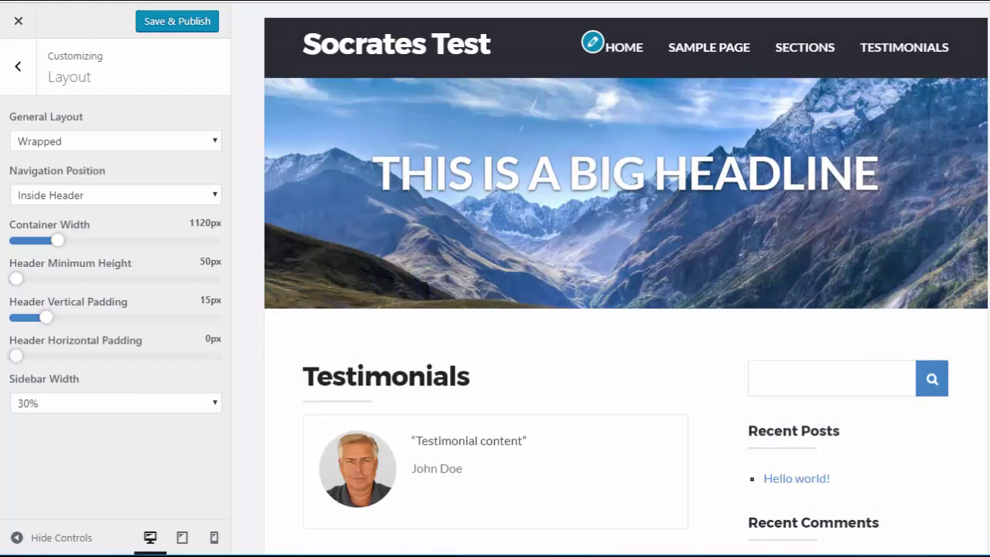
scroll(627, 309, "down", 2)
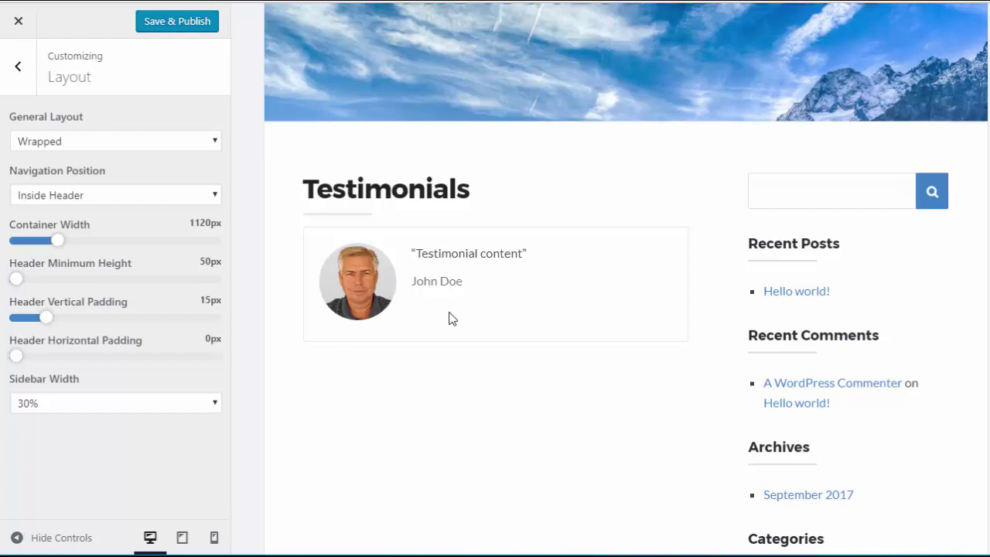
scroll(626, 278, "up", 3)
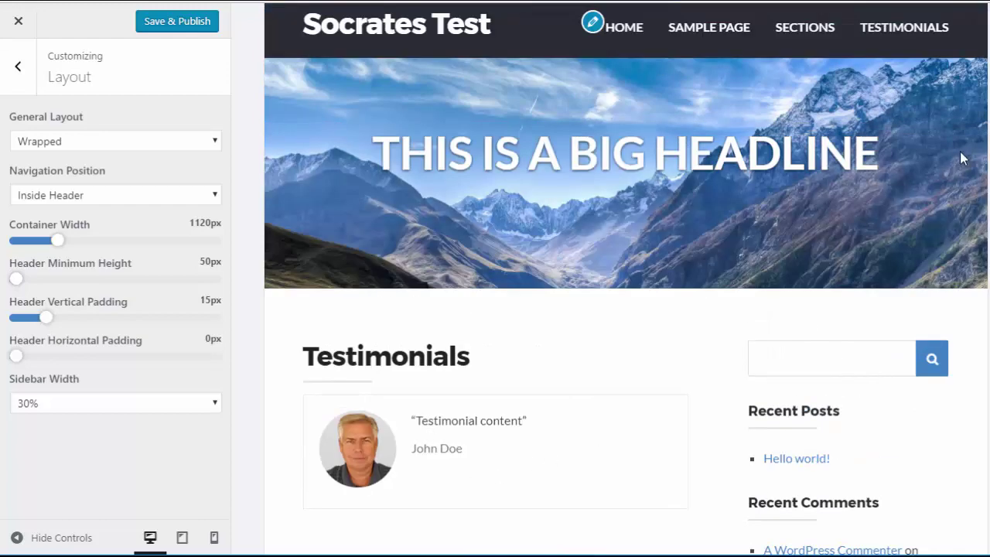
scroll(618, 155, "up", 1)
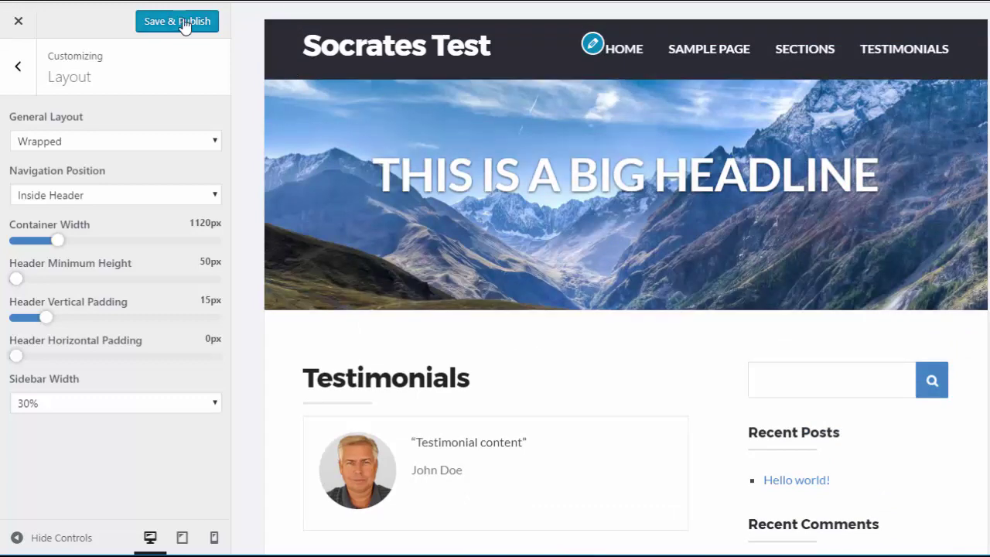
left_click(18, 20)
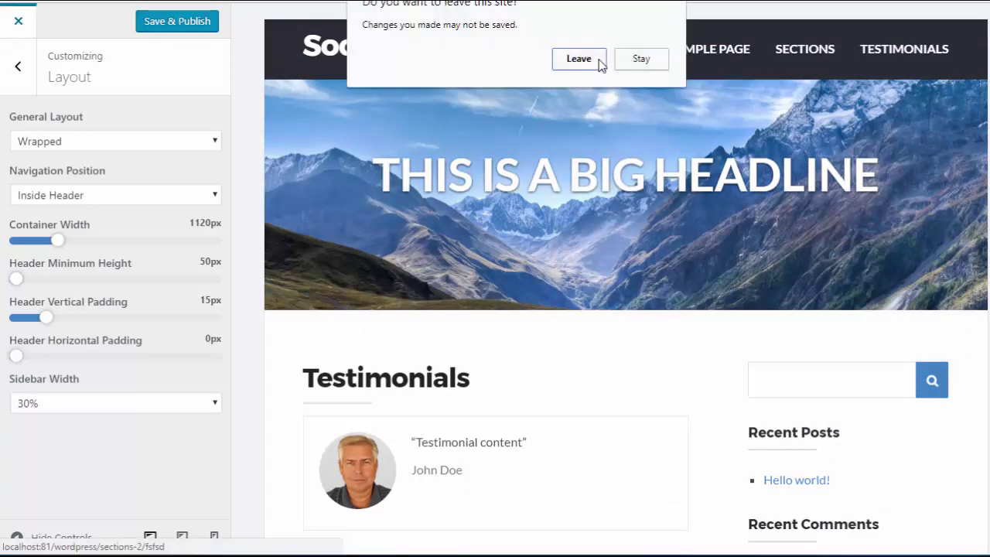
left_click(600, 62)
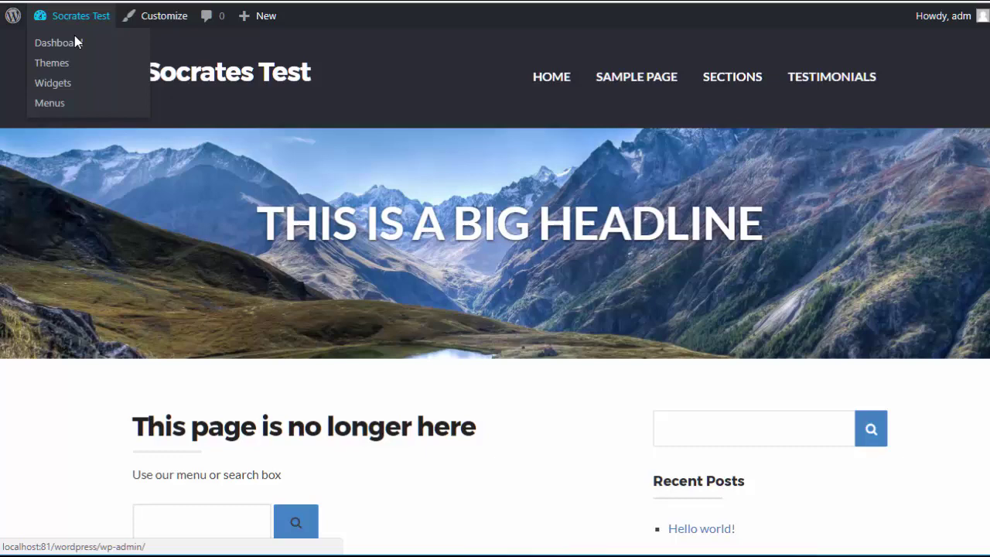
Open Sample Page for editing and add an empty line above its existing text.
left_click(59, 43)
left_click(39, 188)
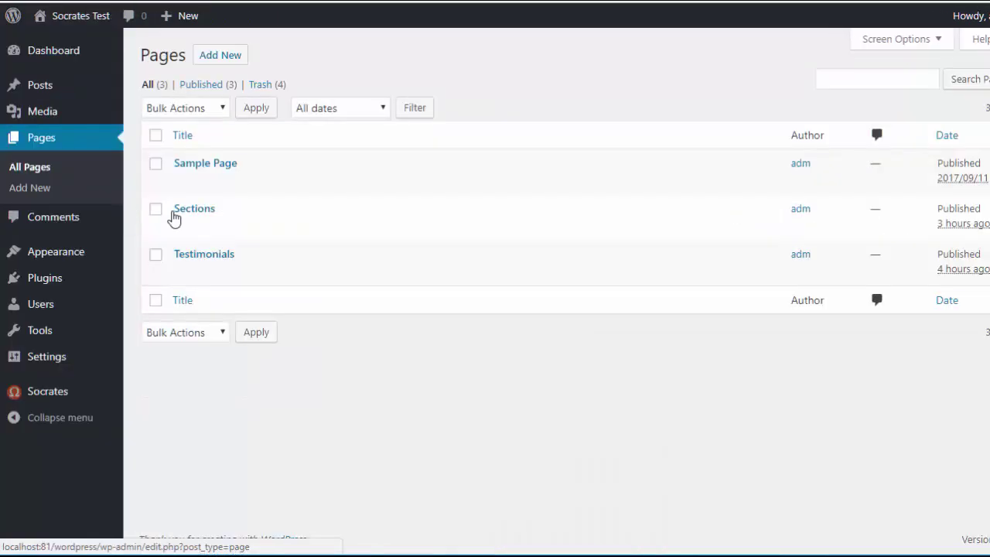
mouse_move(263, 228)
left_click(184, 183)
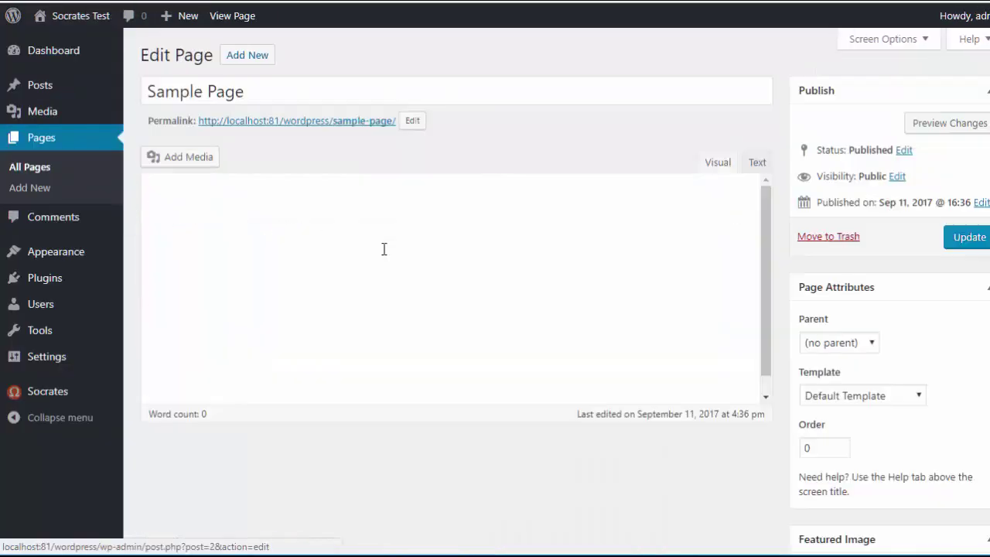
scroll(384, 248, "down", 1)
left_click(150, 192)
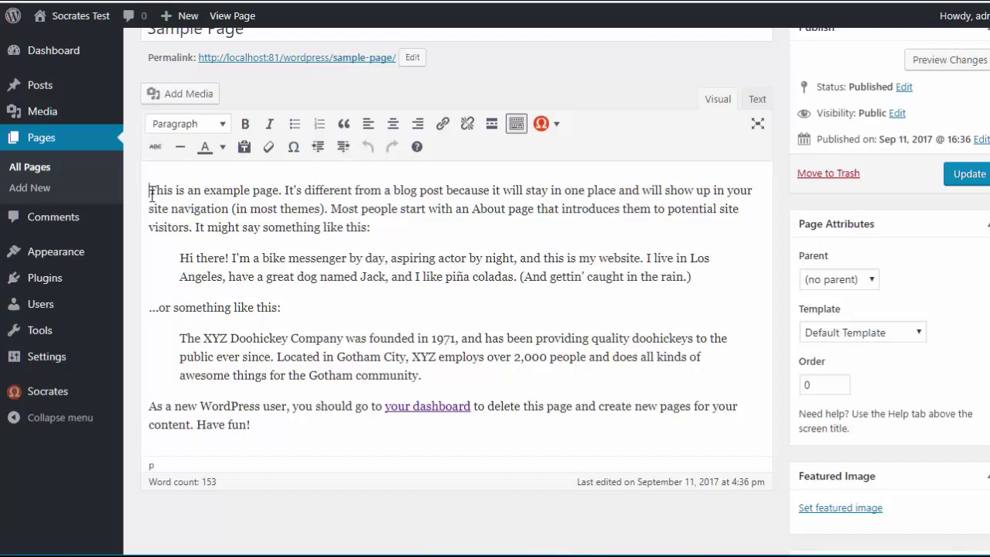
key("Return")
key("Return")
key("Return")
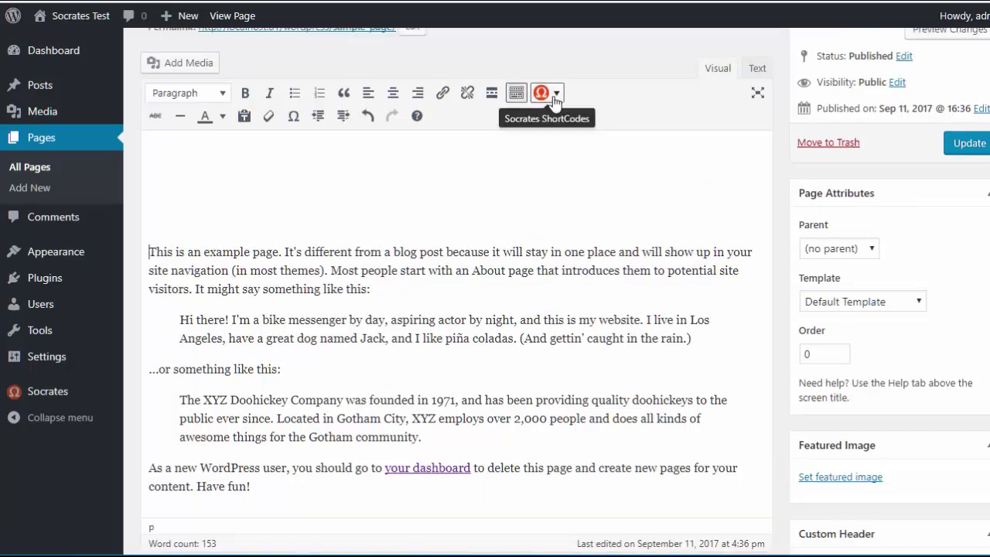
Insert a Socrates Testimonial shortcode at the top and remove the empty lines in Text view.
left_click(555, 97)
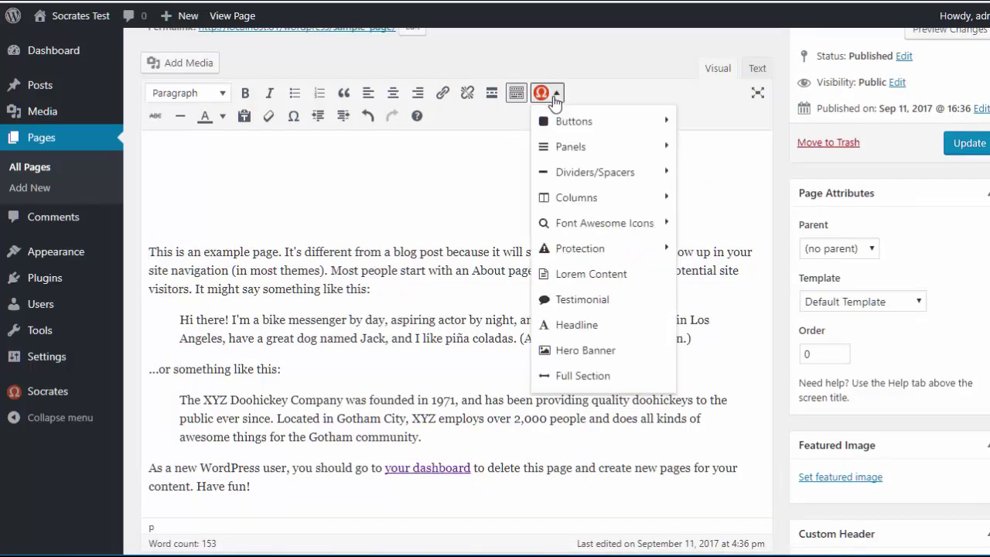
left_click(619, 300)
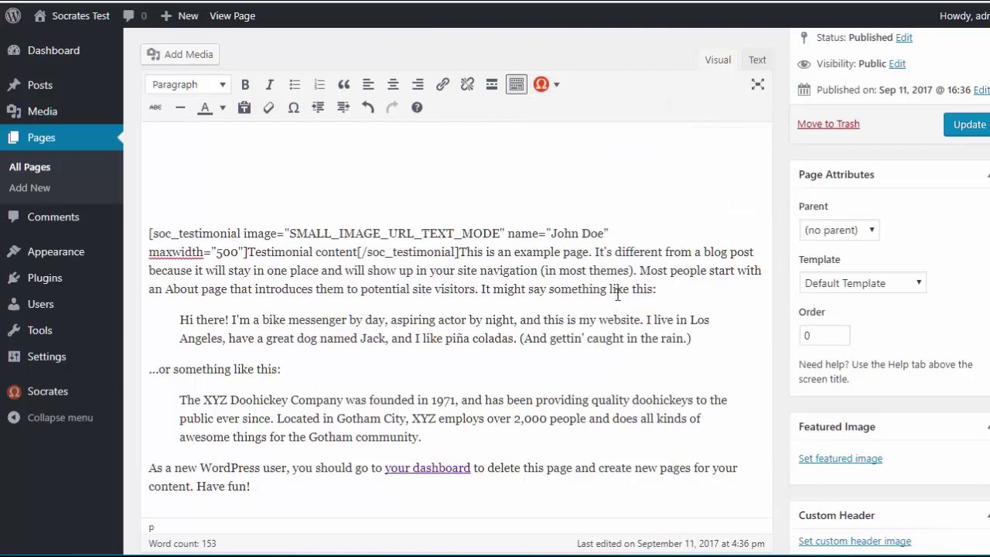
key("Return")
key("Return")
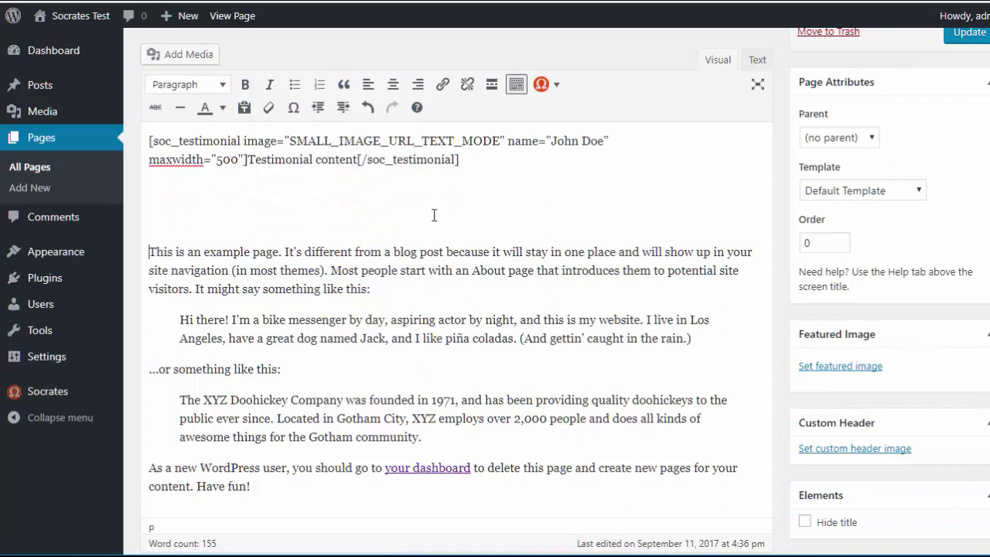
left_click_drag(290, 142, 499, 147)
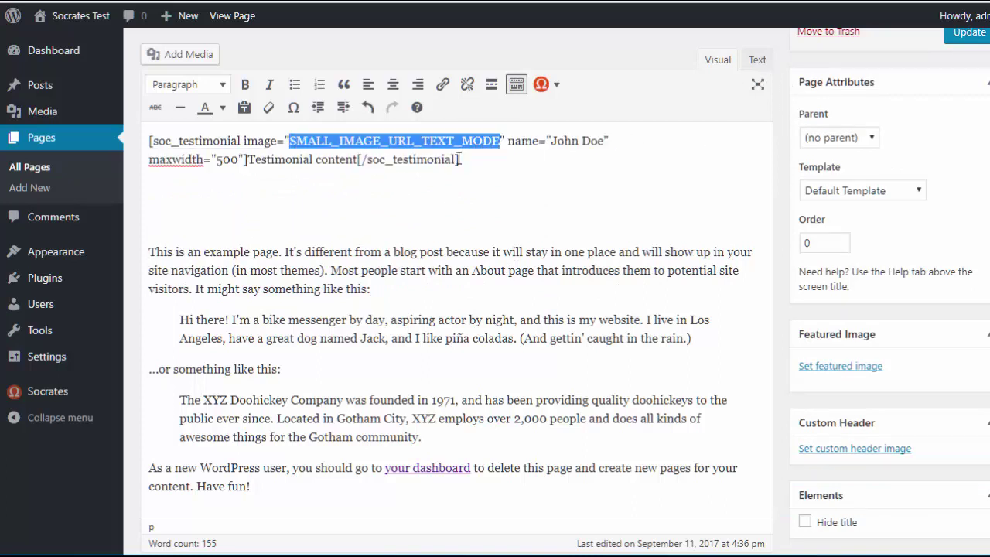
left_click(757, 62)
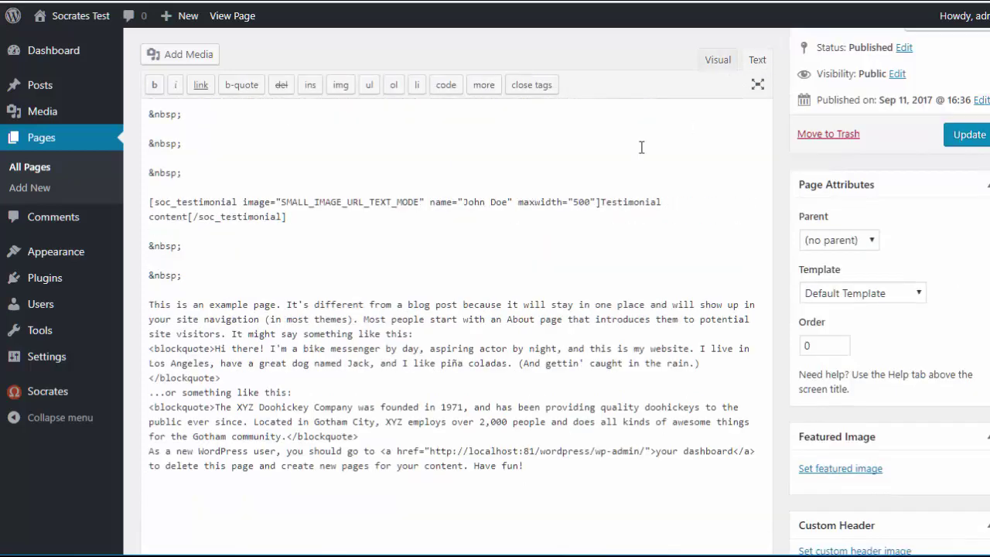
scroll(542, 173, "up", 1)
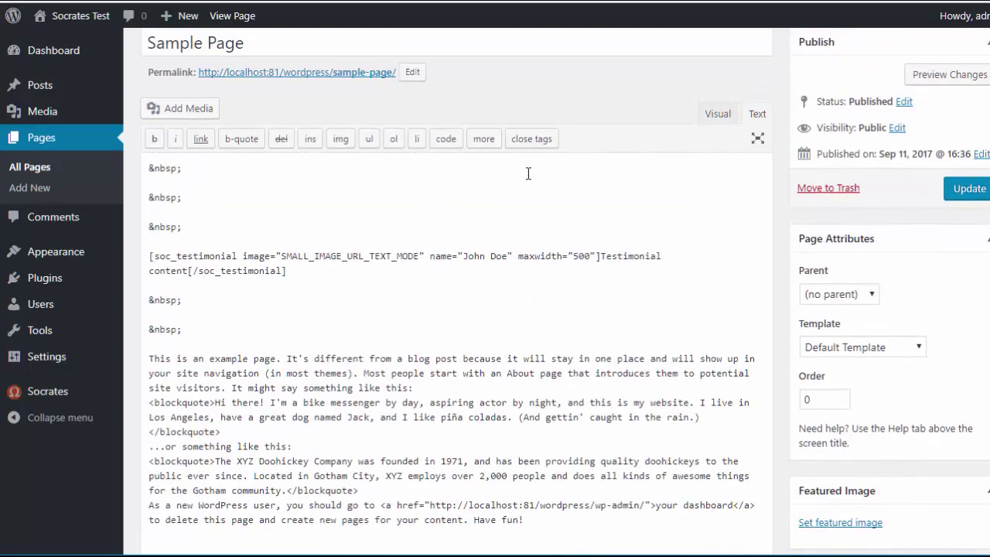
left_click_drag(213, 227, 145, 147)
key("BackSpace")
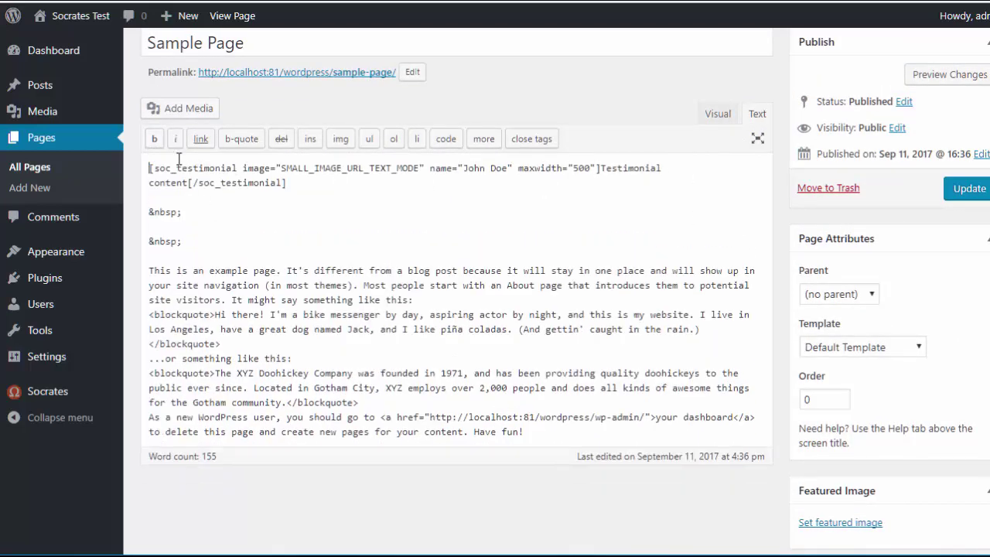
Copy the dn100.png image URL from the media library into the shortcode's image placeholder.
left_click(197, 116)
left_click(348, 193)
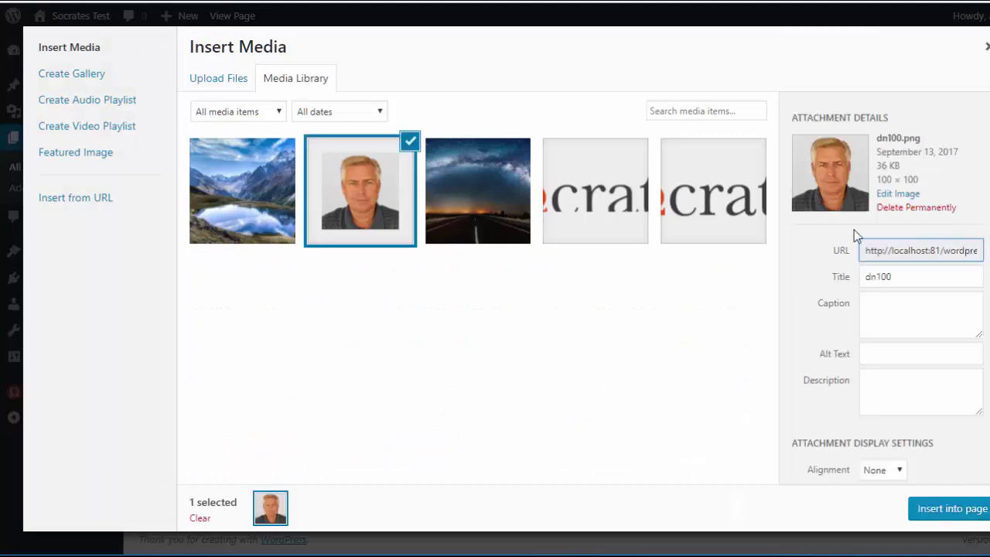
left_click(918, 275)
left_click(918, 256)
triple_click(919, 255)
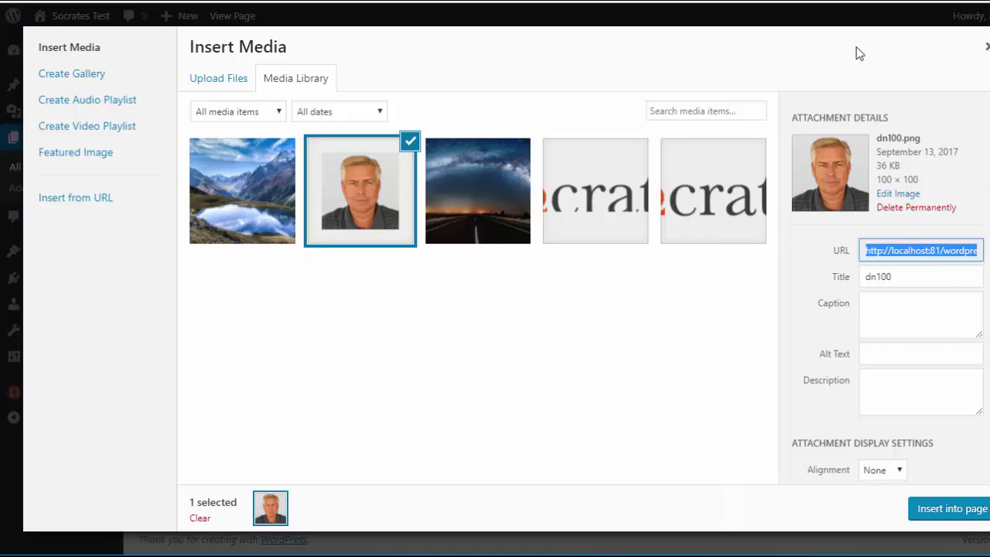
left_click(984, 47)
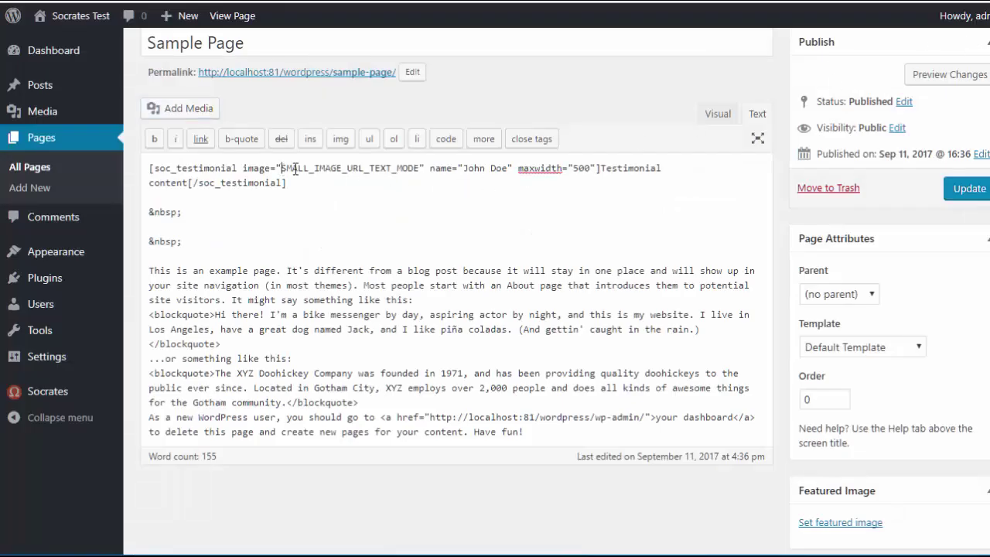
left_click_drag(282, 169, 416, 170)
type("http://localhost:81/wordpress/wp-content/uploads/2017/09/dn100.png")
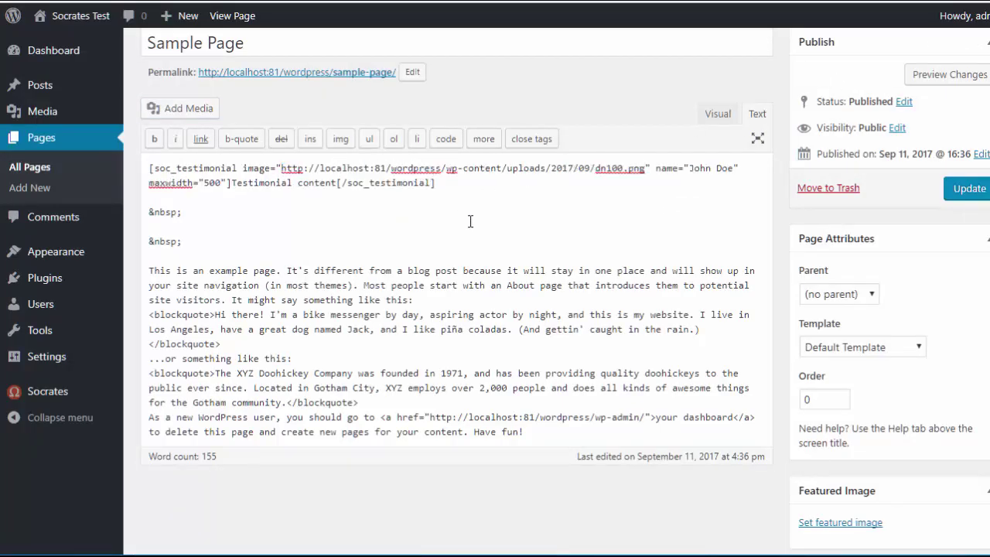
left_click(231, 182)
Add placeholder text before the testimonial content, update Sample Page, and view it live.
type("sdfdsfsdsdfdsfsdfds")
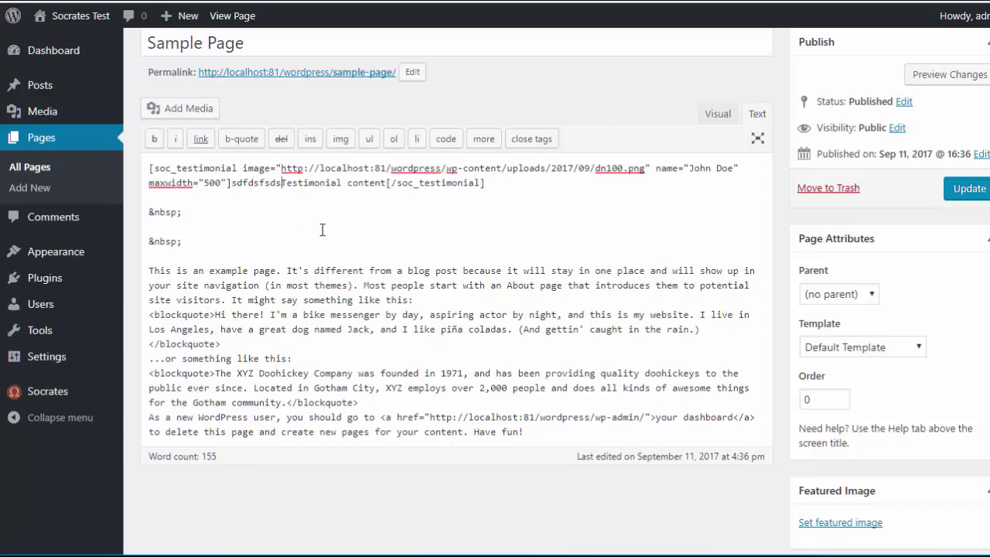
left_click(958, 195)
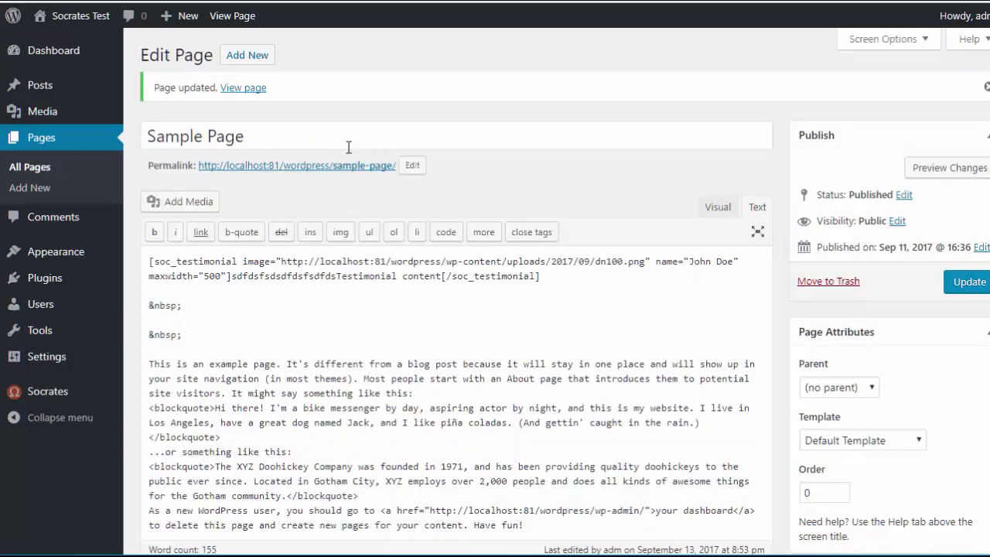
right_click(330, 165)
key("Escape")
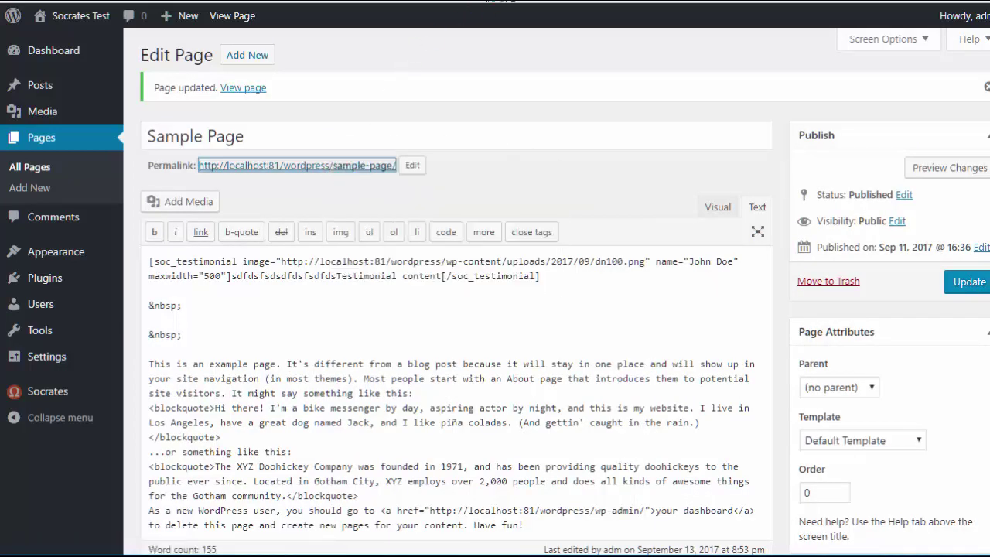
key("Escape")
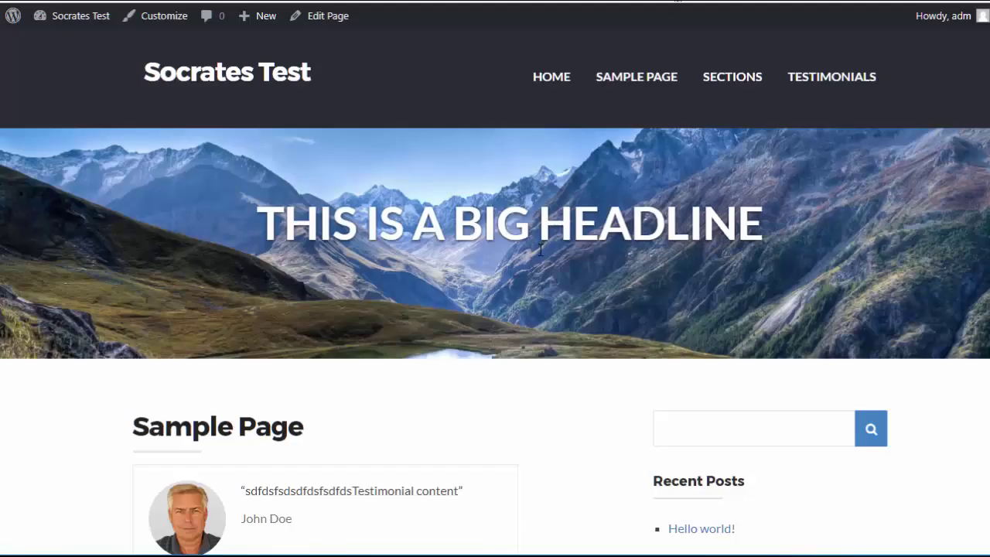
scroll(320, 492, "down", 2)
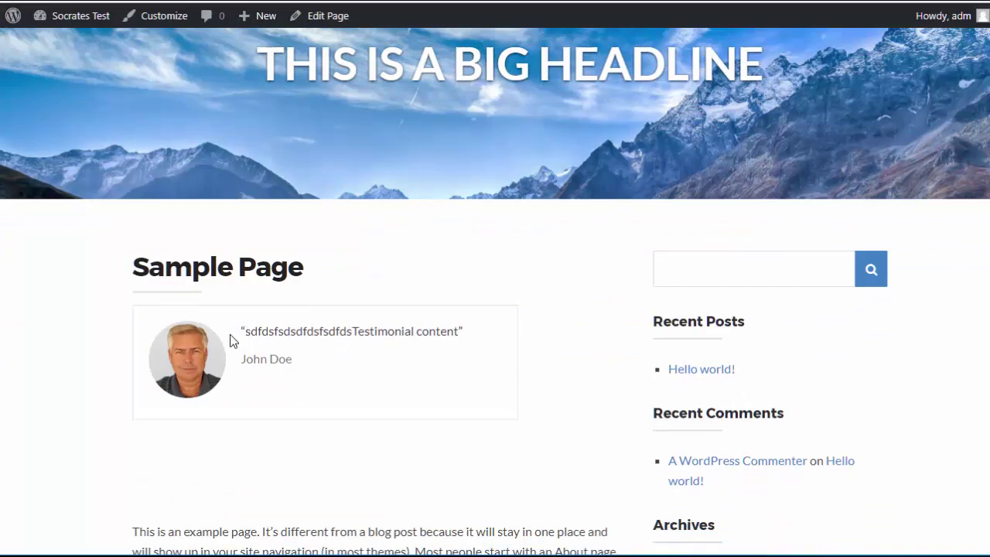
key("ctrl+Tab")
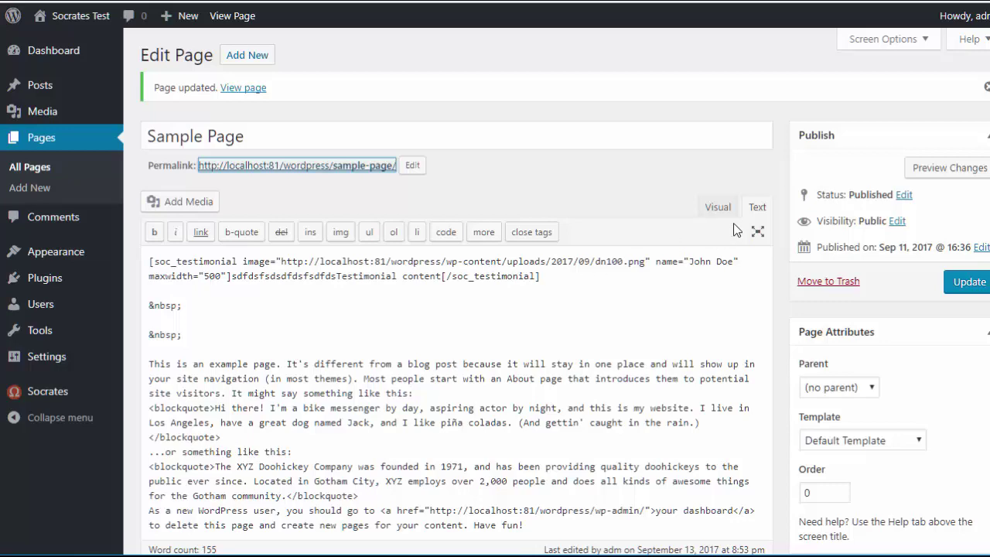
Insert a Socrates one-half two-column layout below the testimonial in Visual view.
left_click(718, 206)
left_click(710, 327)
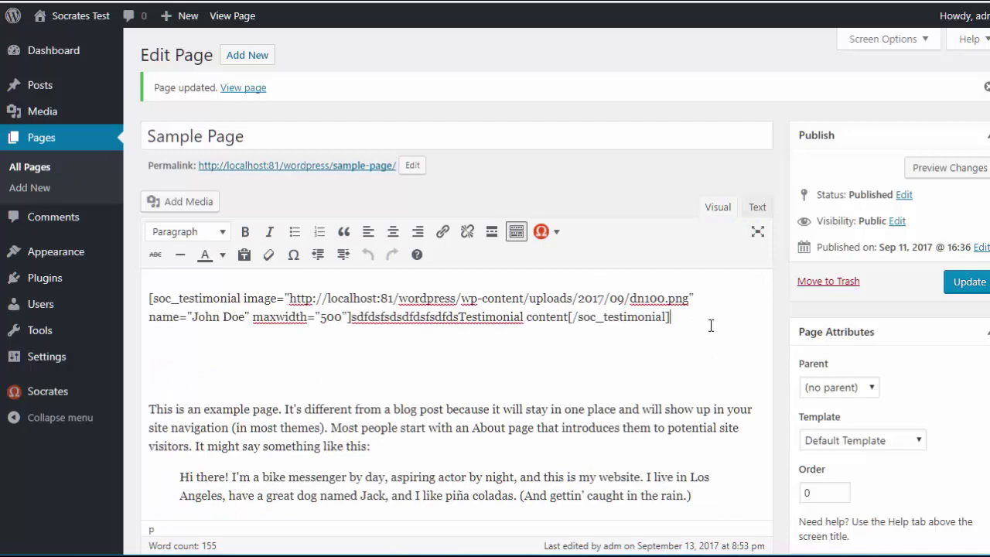
scroll(662, 311, "down", 2)
left_click(556, 172)
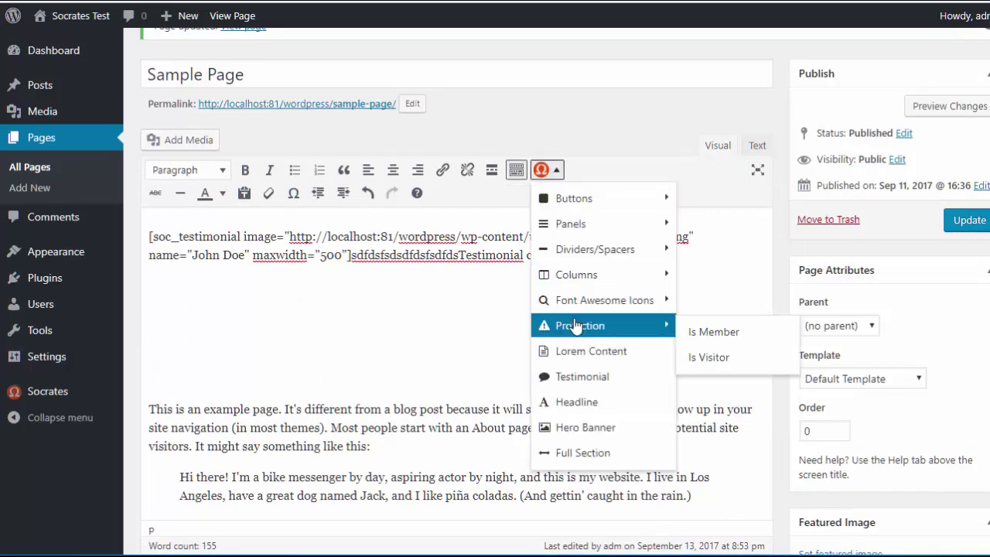
mouse_move(611, 285)
left_click(710, 282)
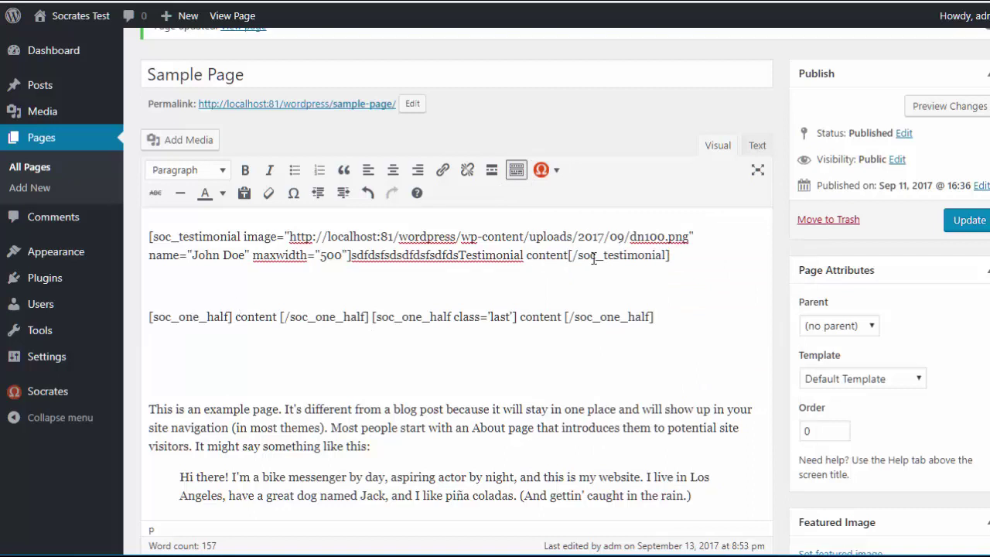
Put 'v' in the first column and paste a copy of the testimonial into the second.
left_click_drag(671, 255, 125, 233)
key("ctrl+c")
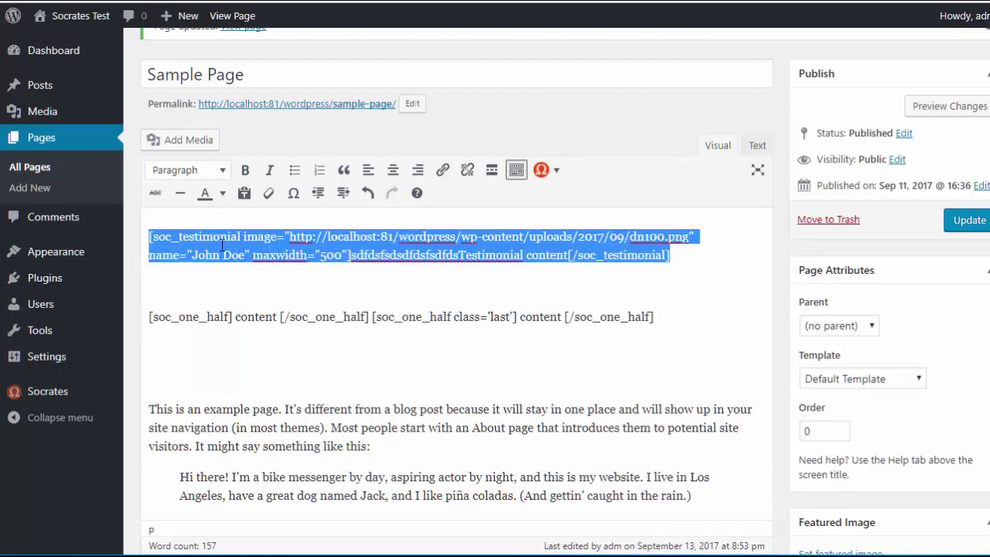
left_click_drag(233, 317, 283, 317)
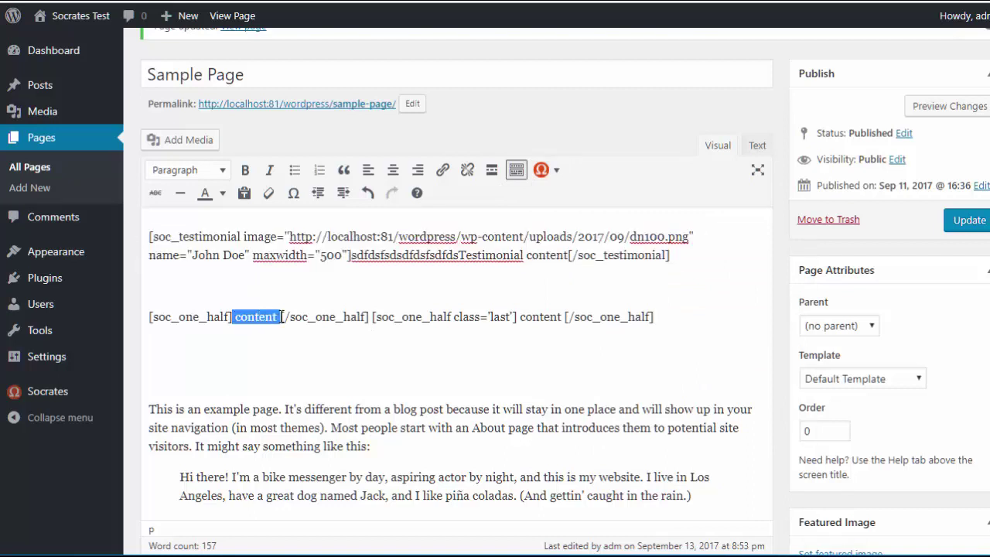
type("v")
left_click_drag(480, 316, 525, 319)
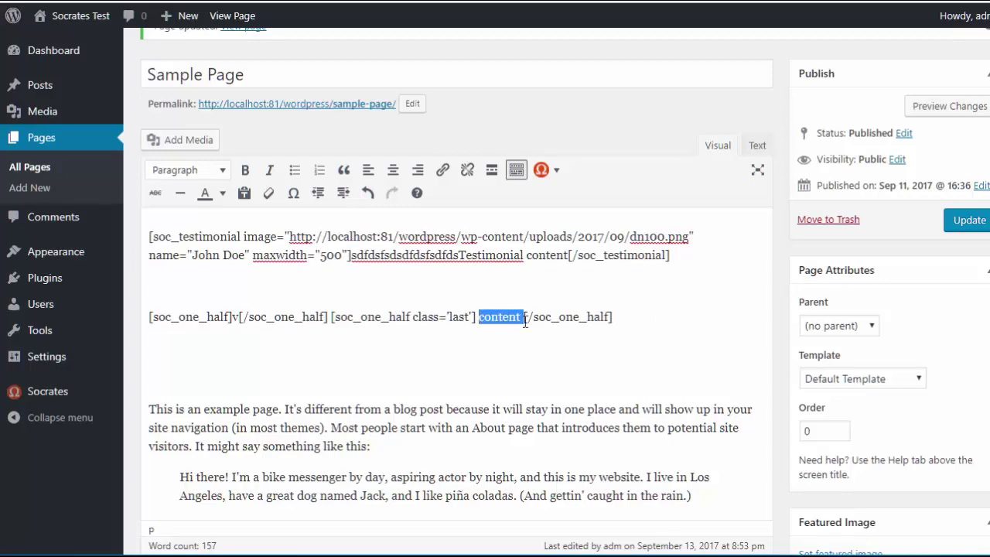
key("ctrl+v")
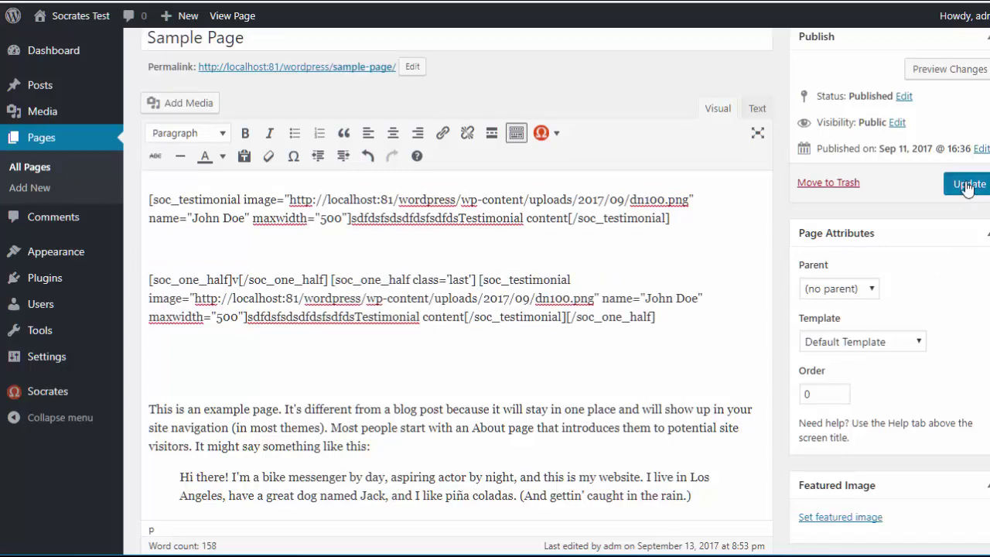
Update Sample Page and check the two columns on the live page.
left_click(966, 188)
left_click(309, 169)
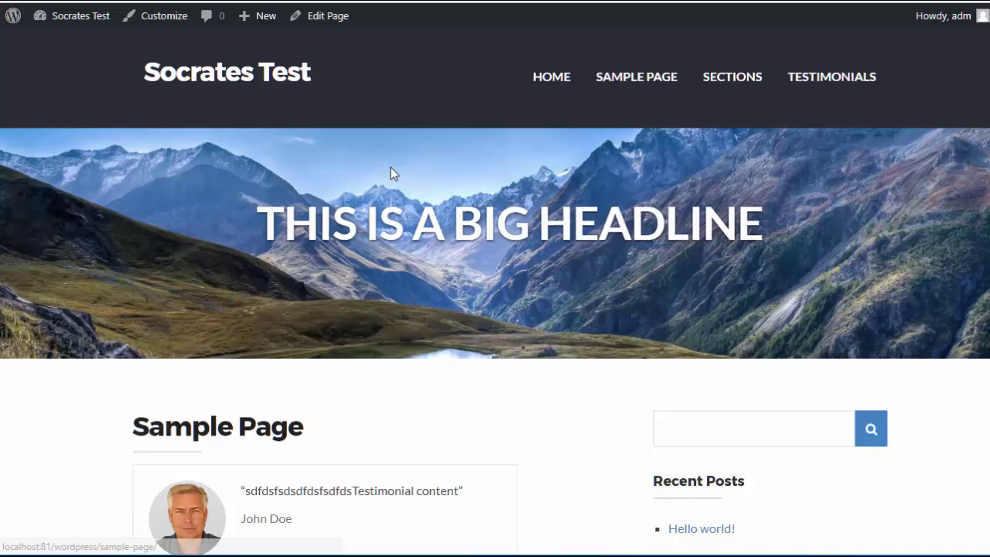
scroll(440, 294, "down", 6)
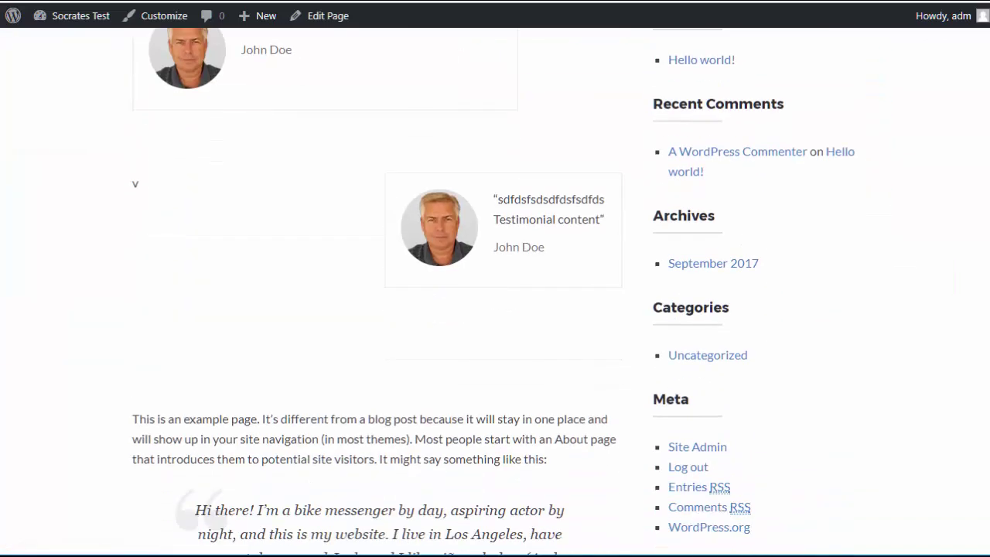
scroll(440, 294, "up", 2)
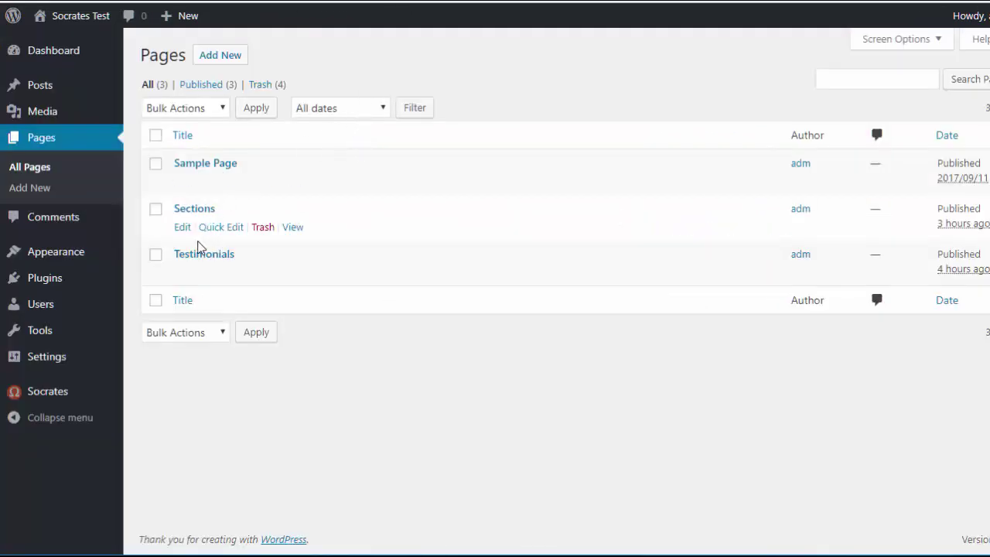
Replace the left column's 'v' with the testimonial shortcode, update Sample Page, and view it live.
left_click(182, 181)
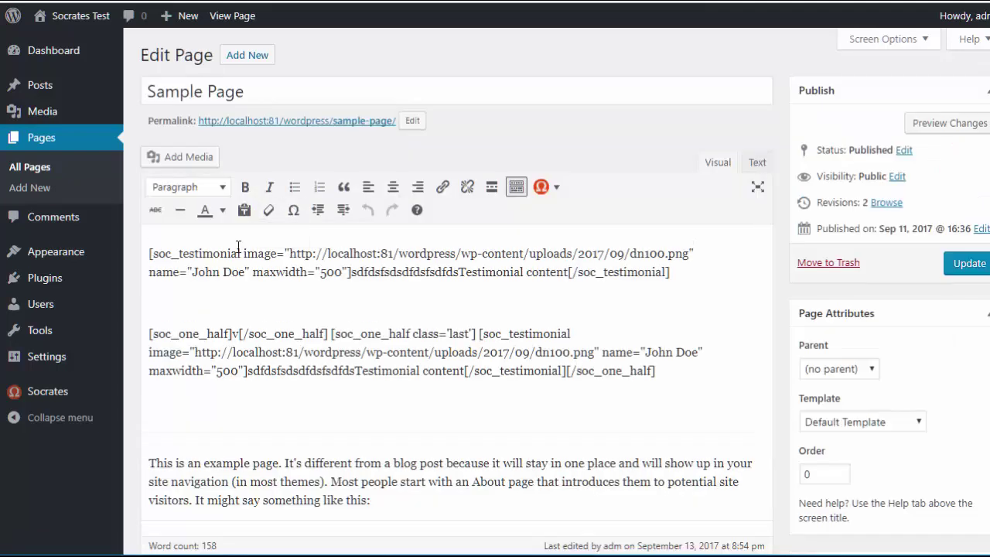
double_click(235, 335)
key("ctrl+v")
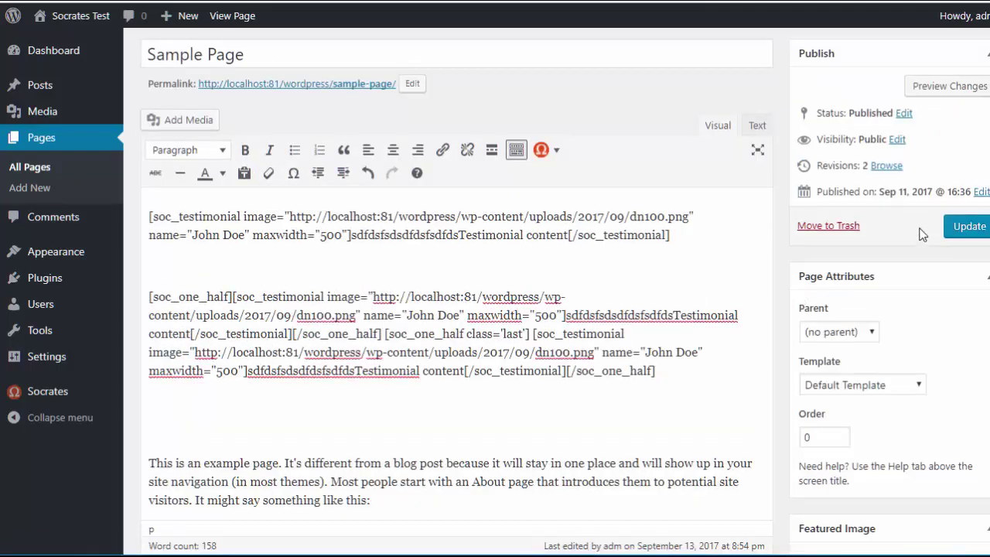
left_click(973, 223)
left_click(263, 88)
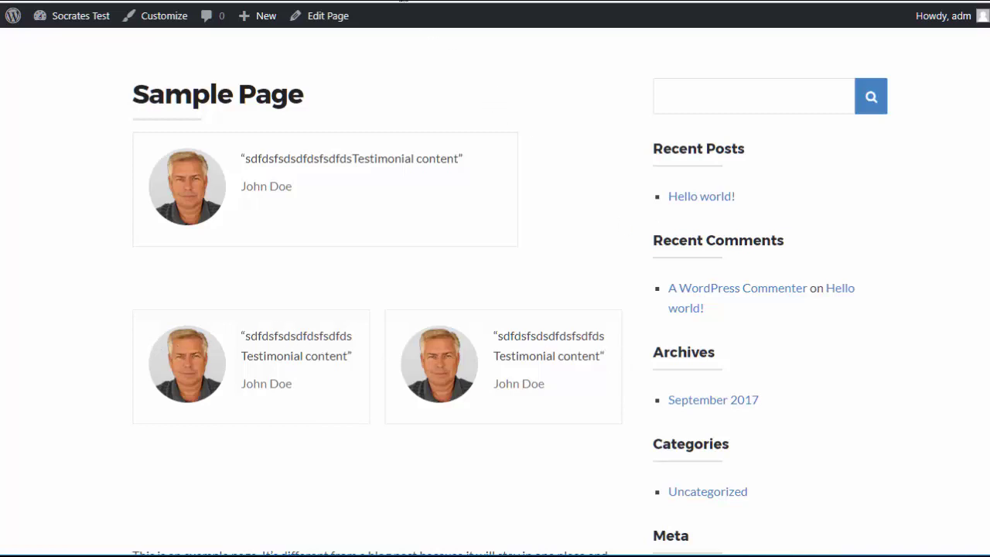
left_click(403, 1)
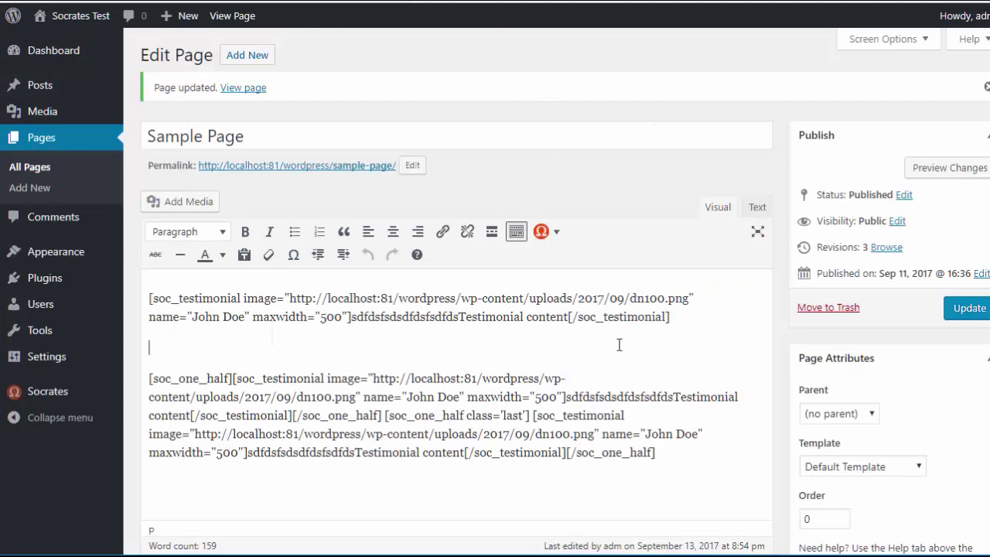
Remove the testimonial and column shortcodes and insert a Socrates headline with font_size 70.
left_click_drag(698, 455, 147, 296)
key("ctrl+v")
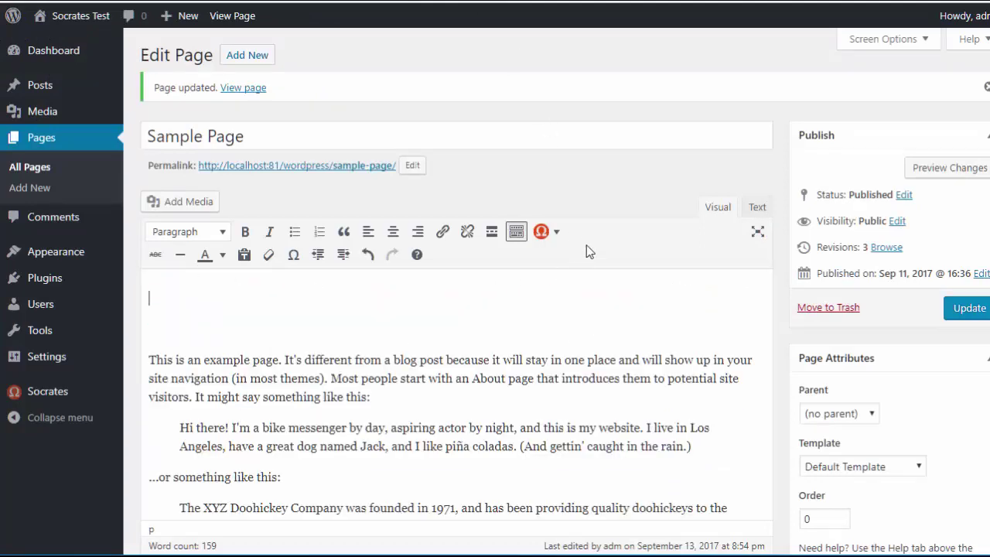
left_click(557, 232)
left_click(611, 470)
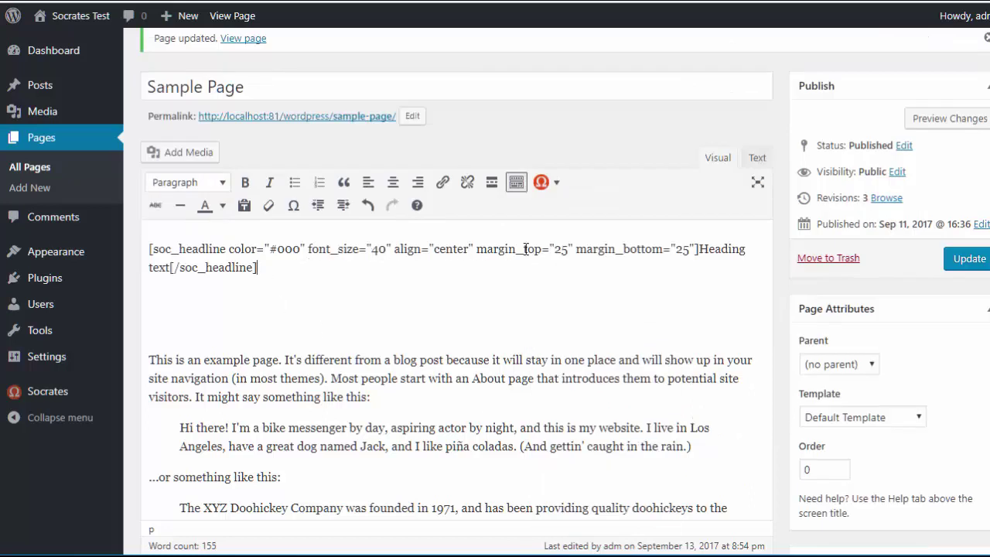
left_click_drag(380, 249, 375, 249)
type("7")
Update and view the centred headline live, then delete the headline shortcode.
left_click(969, 258)
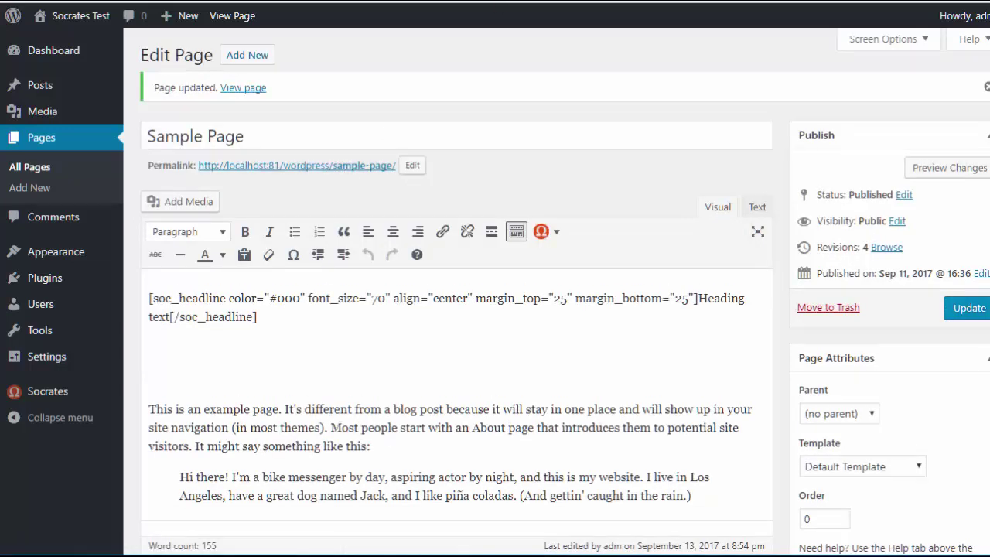
left_click(360, 166)
left_click_drag(362, 333, 144, 288)
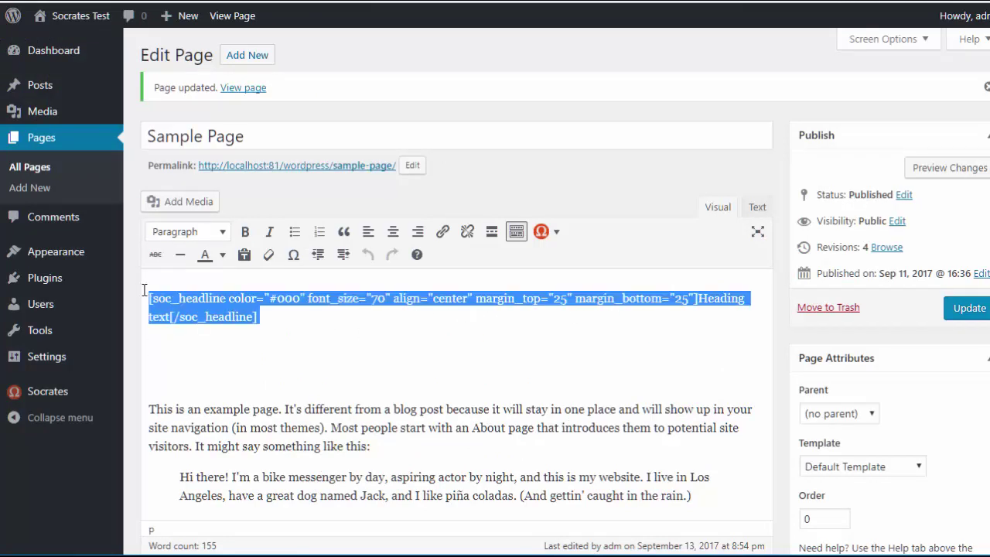
key("BackSpace")
Insert a hero banner shortcode and paste the night-road image URL over INSERT_URL_HERE.
left_click(552, 236)
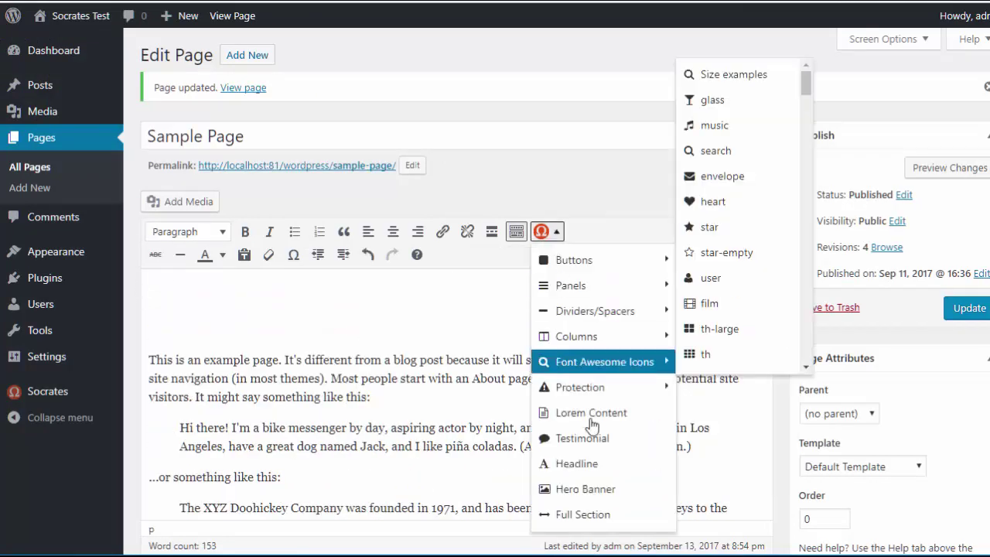
left_click(599, 489)
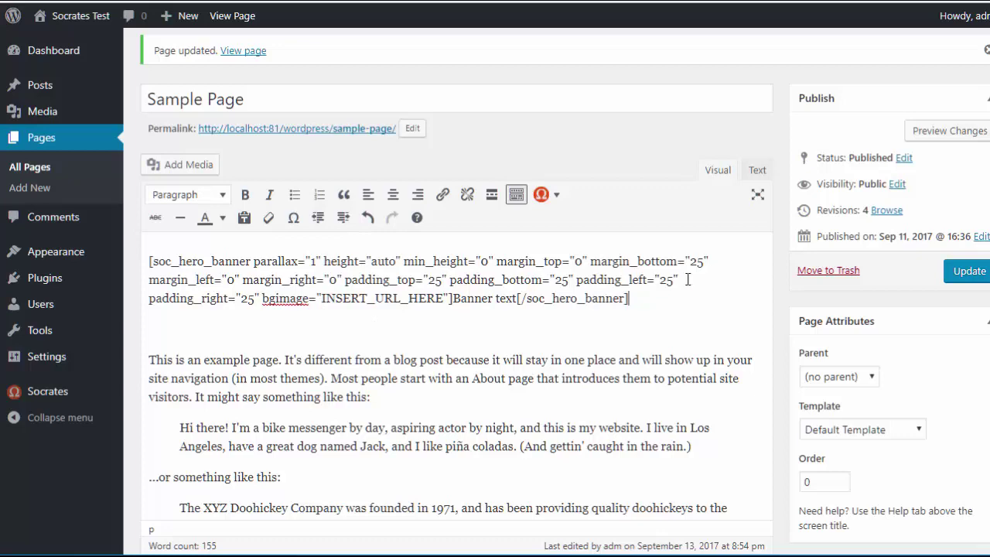
left_click(758, 169)
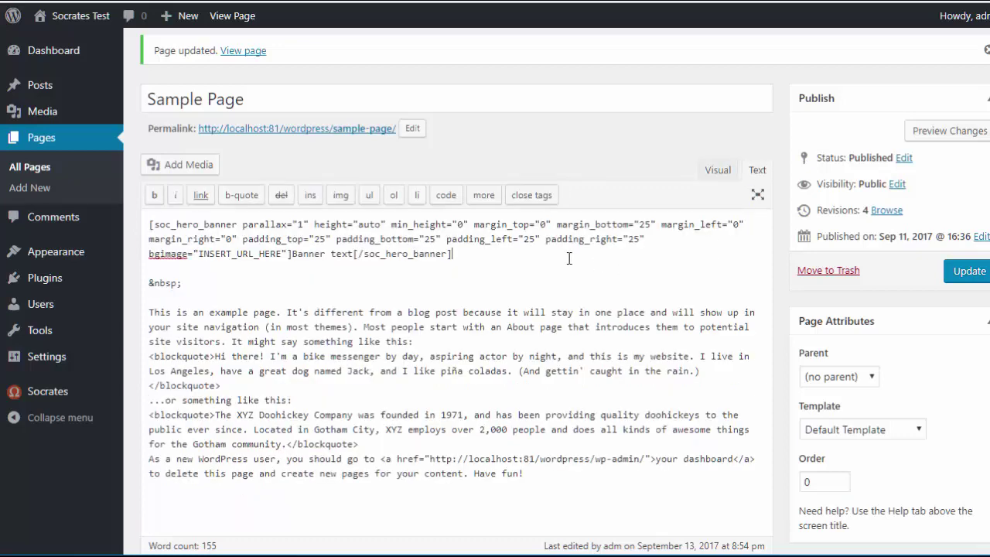
left_click(158, 164)
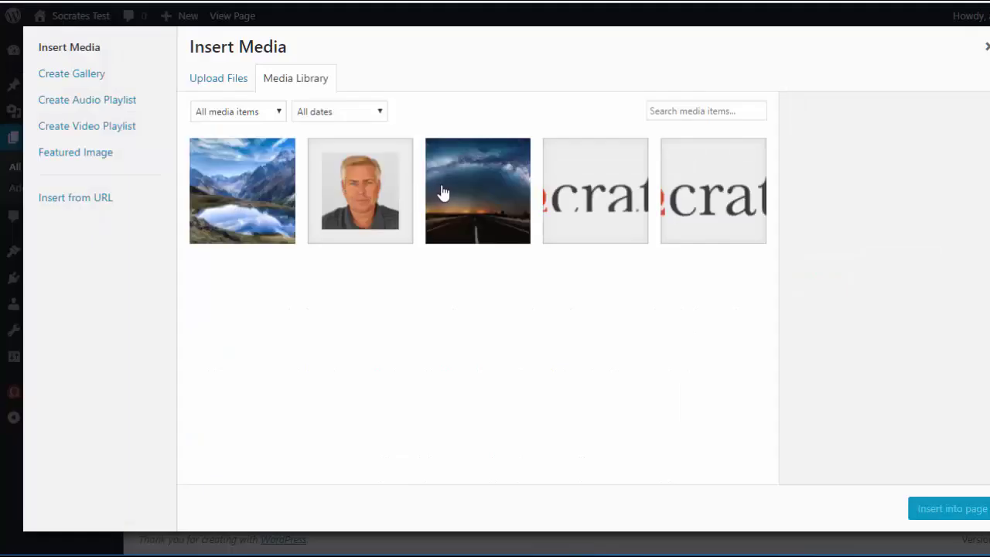
left_click(468, 190)
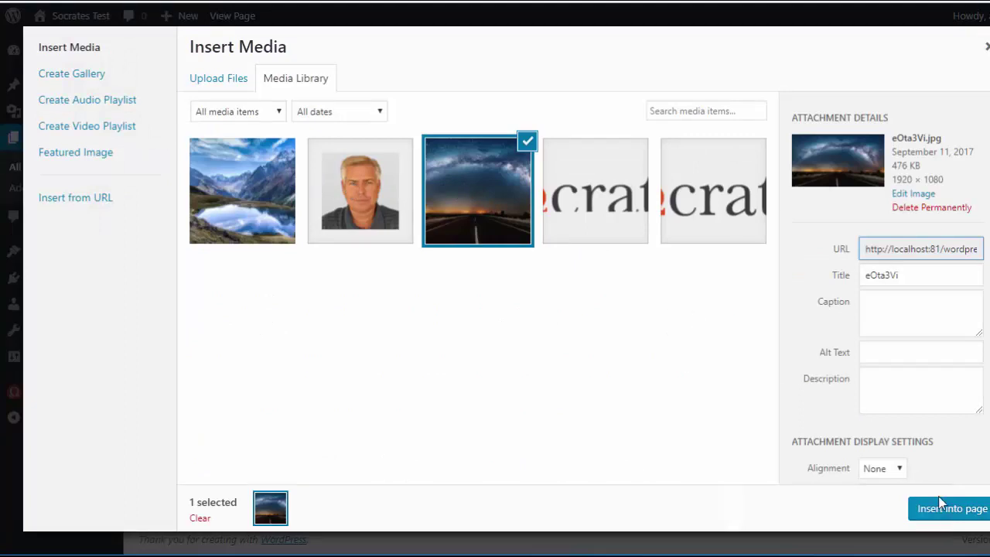
left_click(920, 249)
key("ctrl+c")
left_click(986, 47)
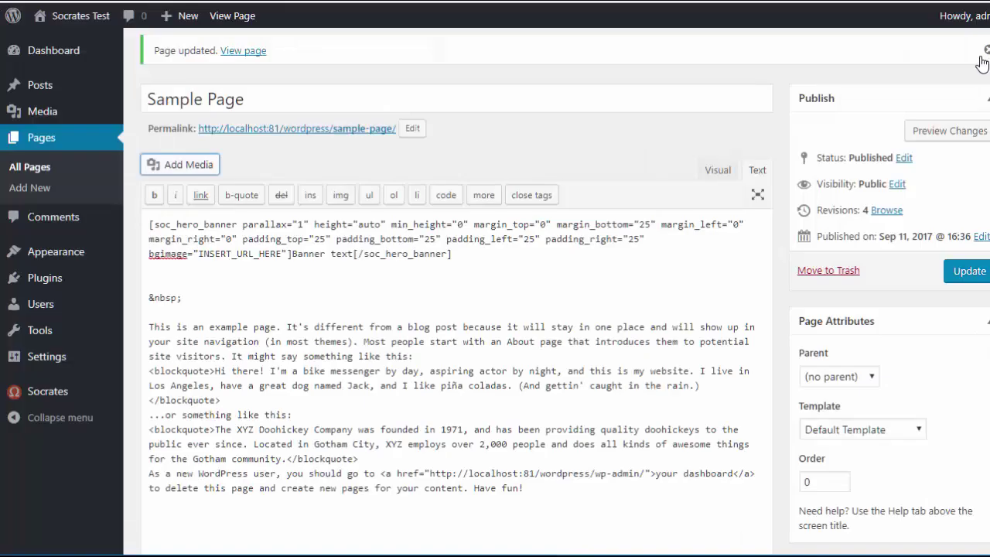
double_click(205, 254)
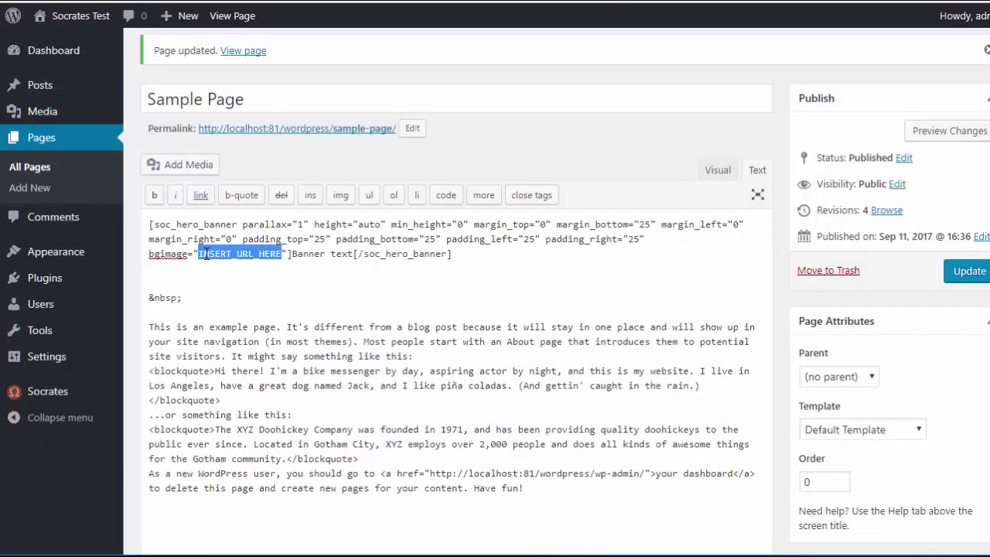
left_click(267, 255)
left_click_drag(285, 255, 200, 257)
key("ctrl+v")
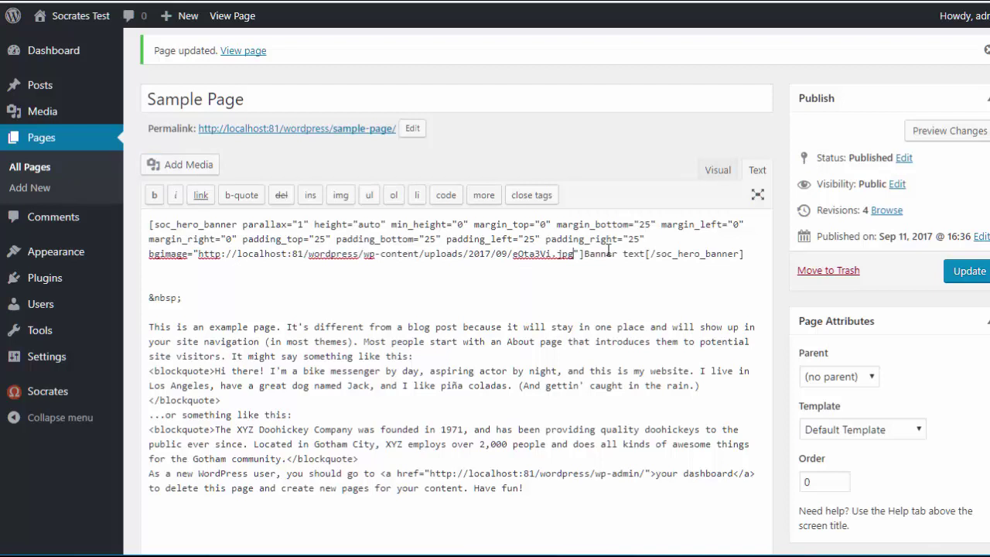
Set the banner's min_height to 600, update the page, and review it live.
double_click(460, 224)
type("60")
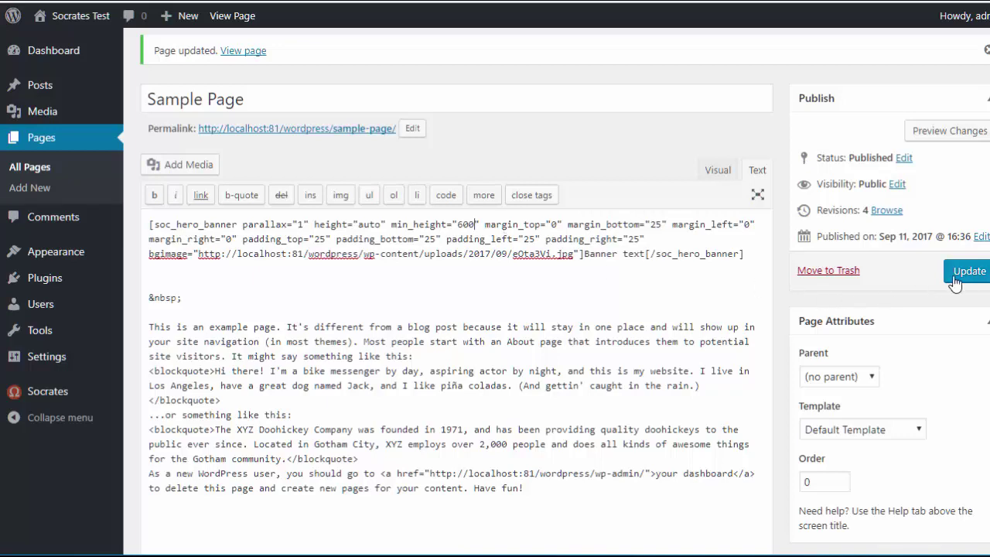
left_click(959, 275)
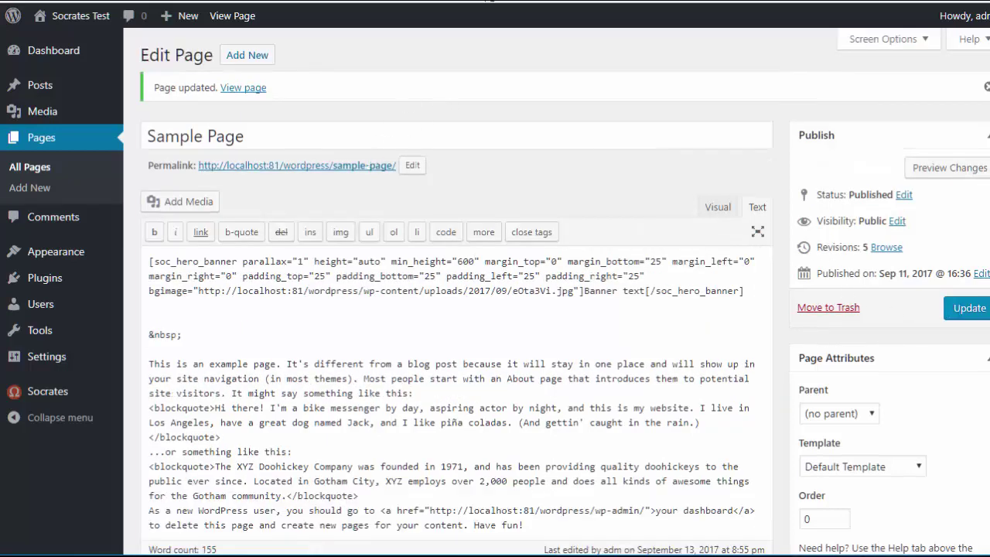
left_click(189, 1)
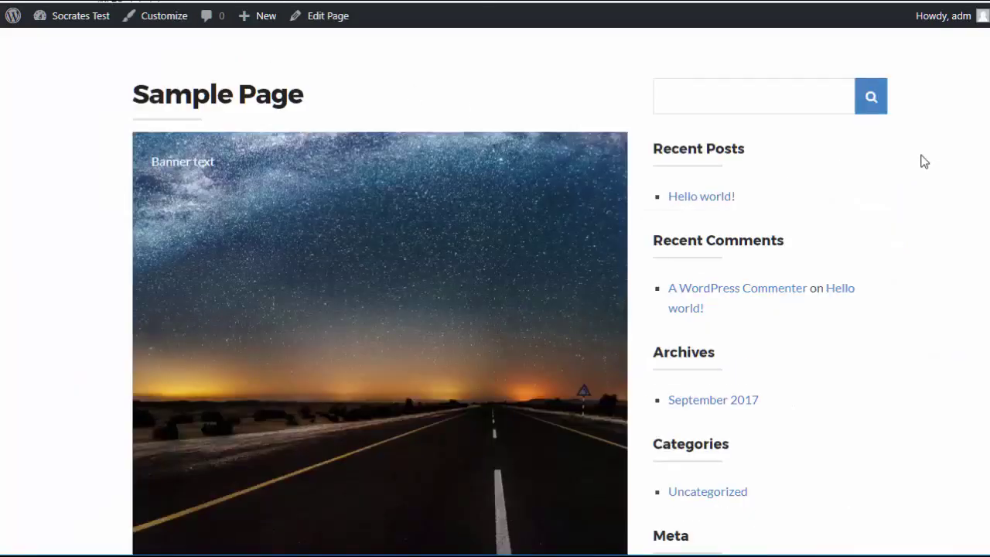
scroll(495, 310, "down", 3)
scroll(495, 310, "up", 4)
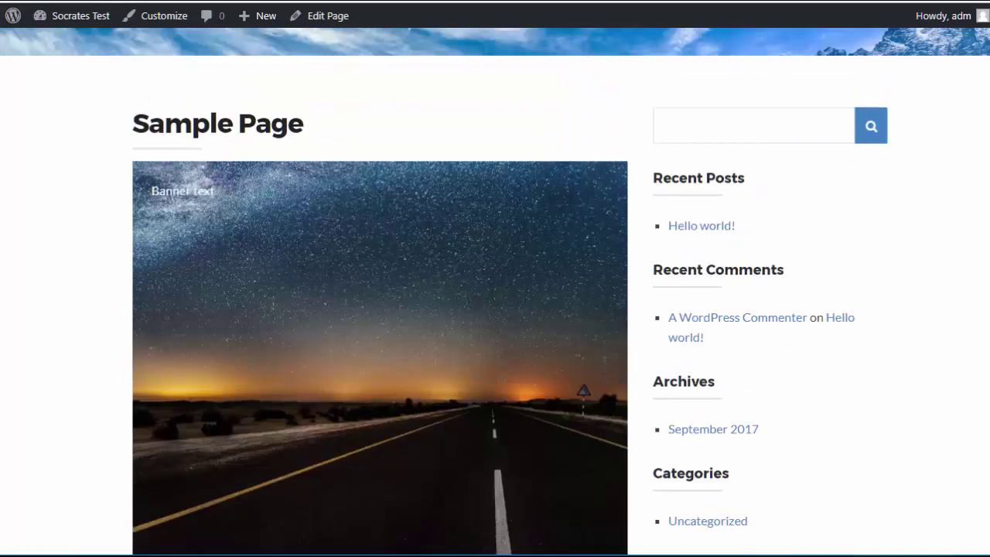
Delete the 'Banner text' placeholder from the hero banner shortcode in the page editor.
scroll(495, 309, "down", 2)
scroll(495, 309, "up", 2)
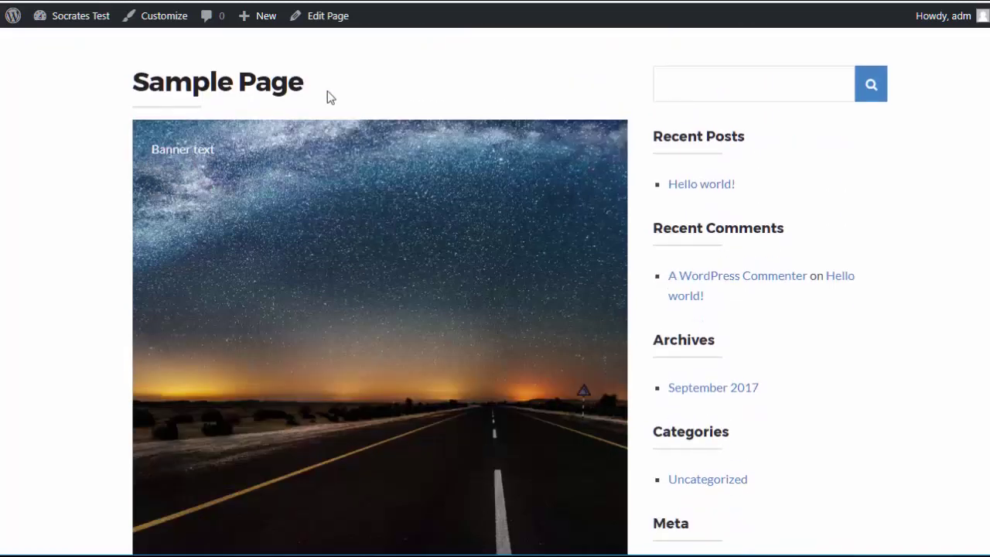
left_click(406, 1)
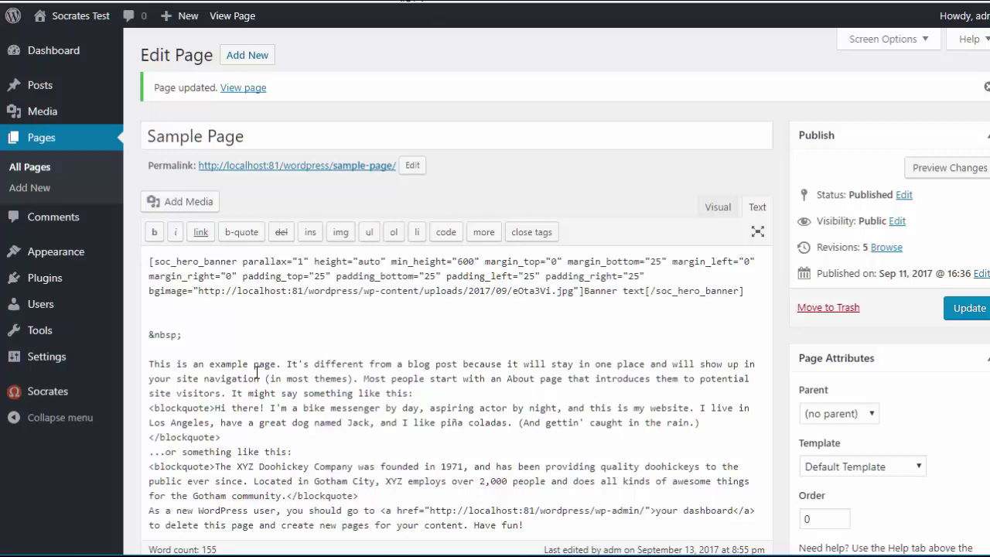
left_click_drag(584, 292, 642, 293)
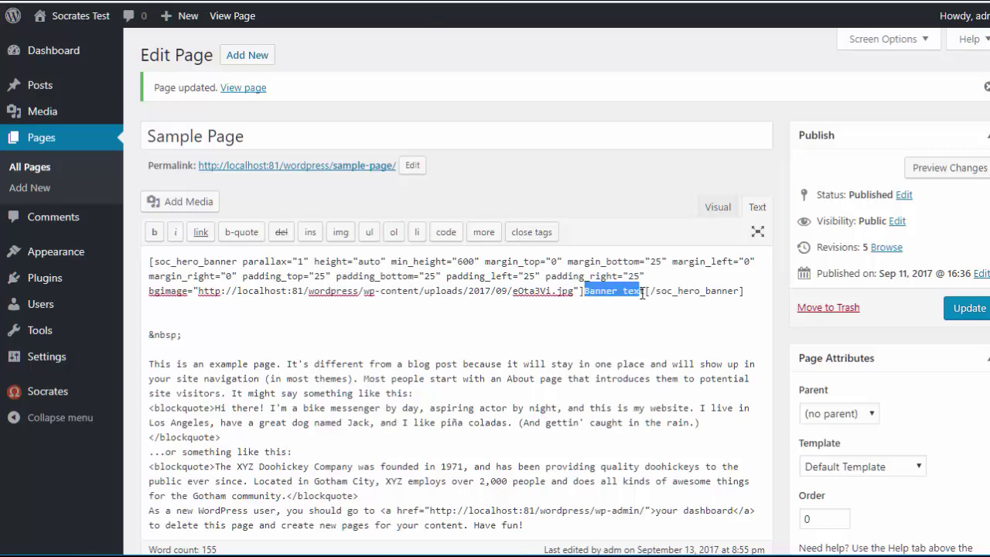
key("BackSpace")
Insert a Socrates Headline shortcode, change its colour from #000 to #fff, and update the page.
left_click(718, 207)
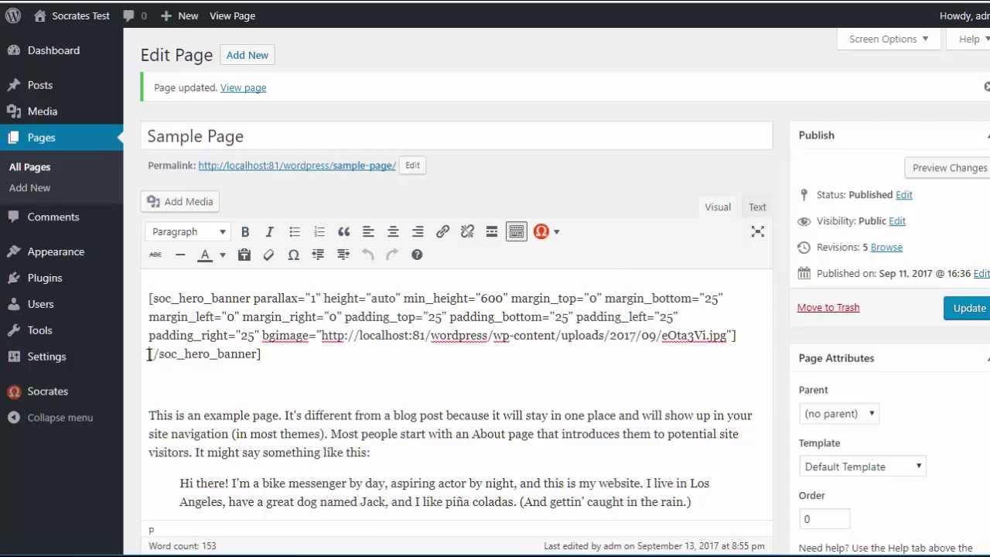
left_click(544, 231)
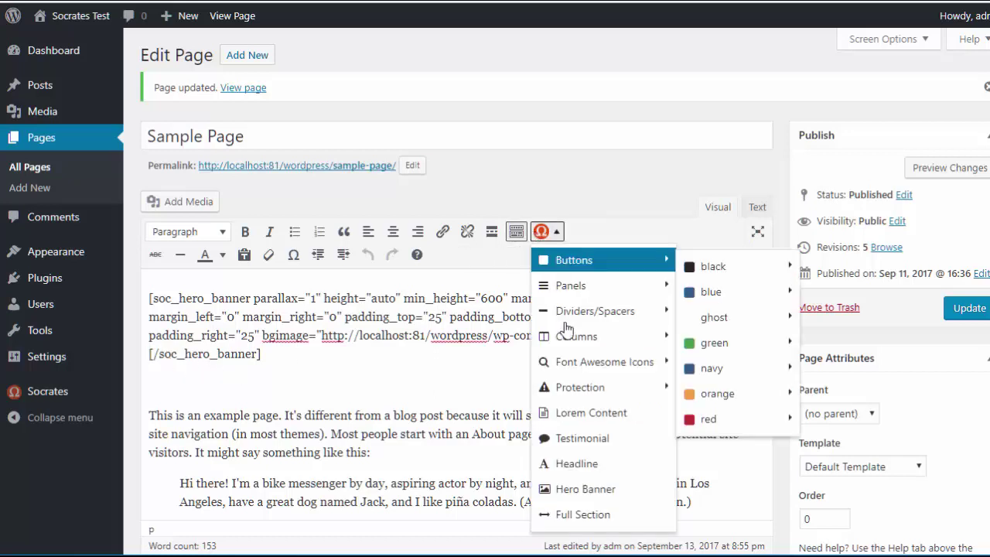
left_click(579, 463)
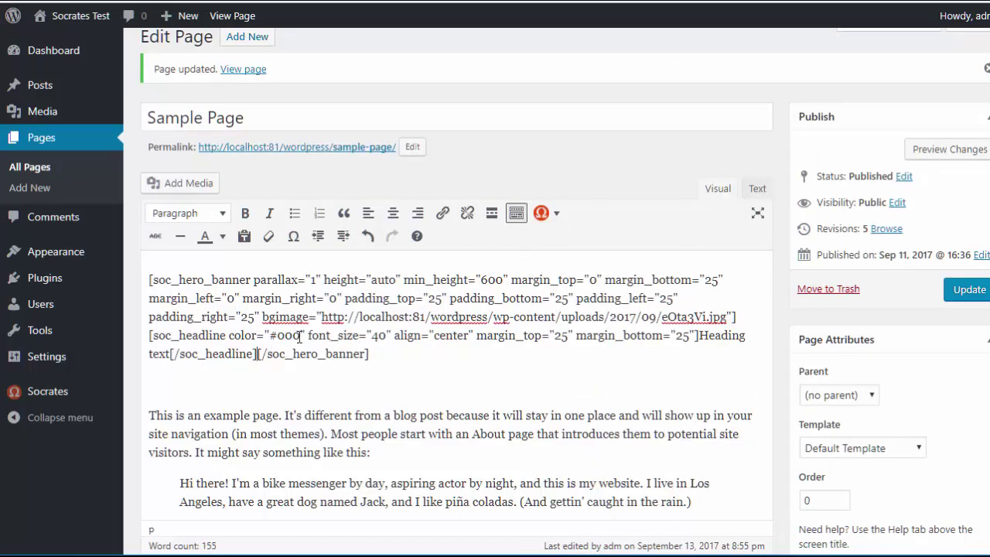
left_click_drag(300, 335, 277, 337)
type("fff")
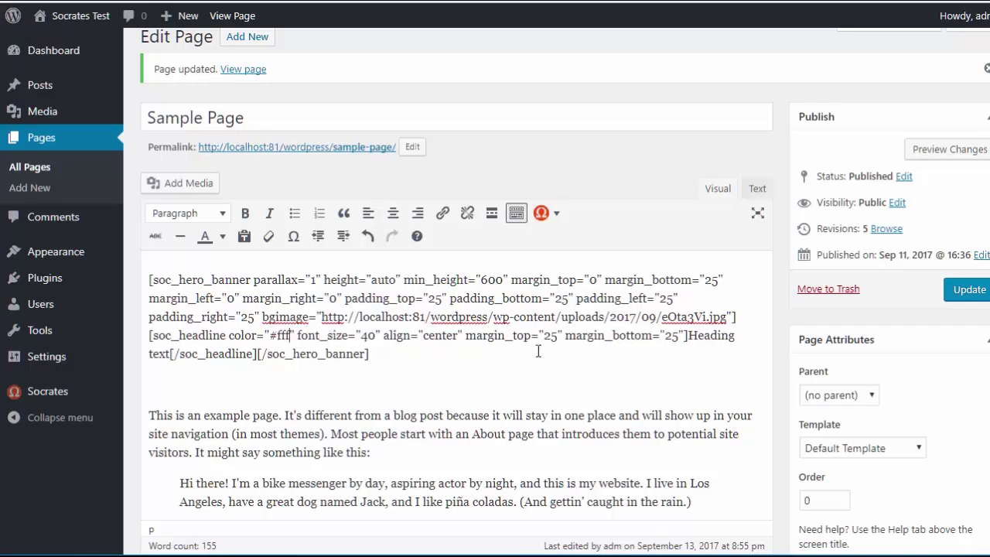
left_click(970, 290)
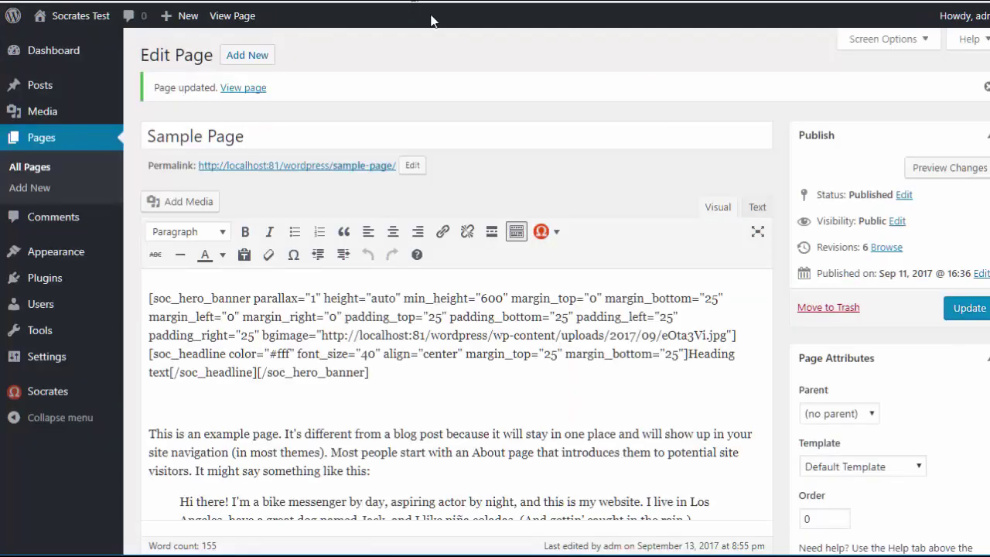
Select and copy the whole hero banner shortcode from the page editor.
left_click_drag(417, 385, 166, 316)
left_click_drag(103, 285, 116, 278)
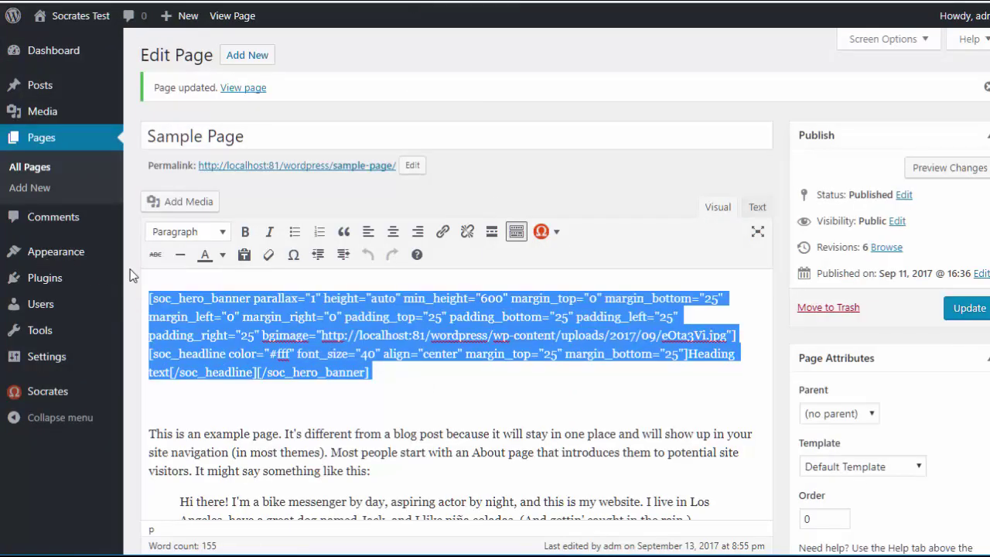
mouse_move(71, 251)
right_click(155, 294)
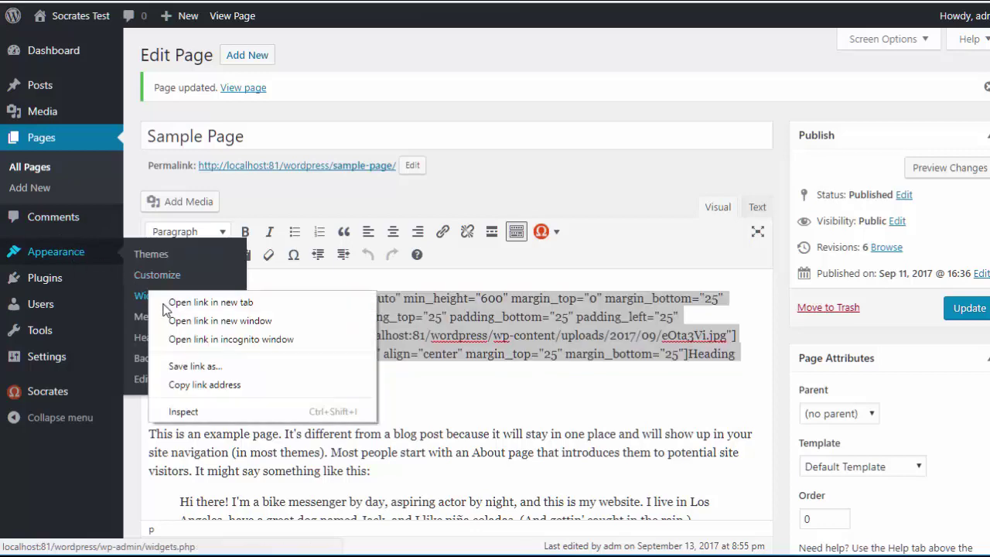
key("Escape")
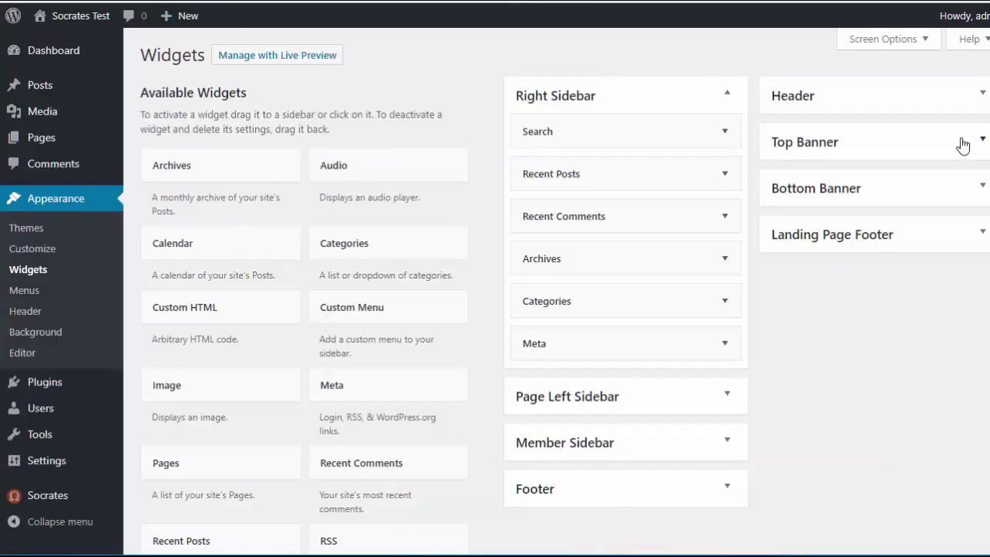
Add a Custom HTML widget to Top Banner and paste the hero banner shortcode into it.
left_click(961, 144)
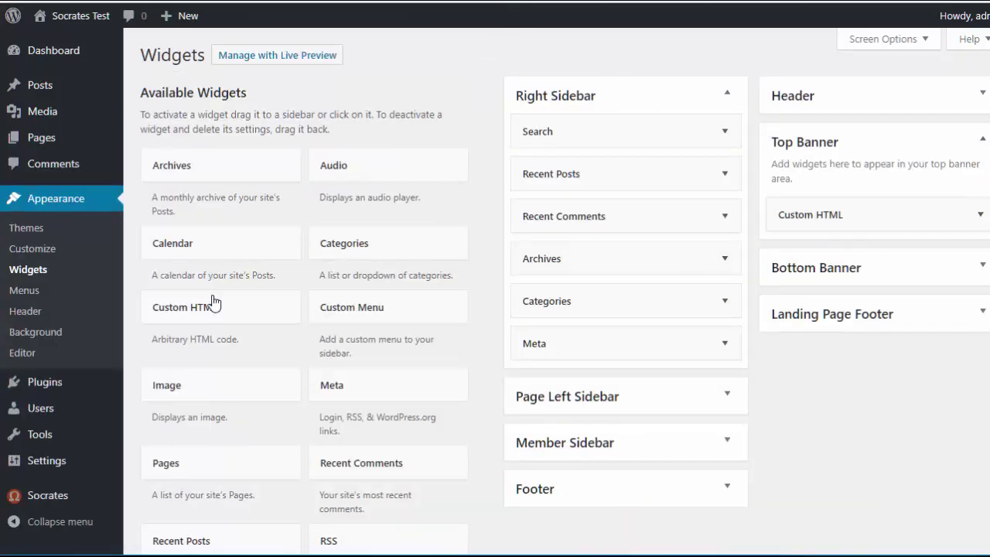
left_click_drag(214, 307, 877, 236)
left_click(976, 214)
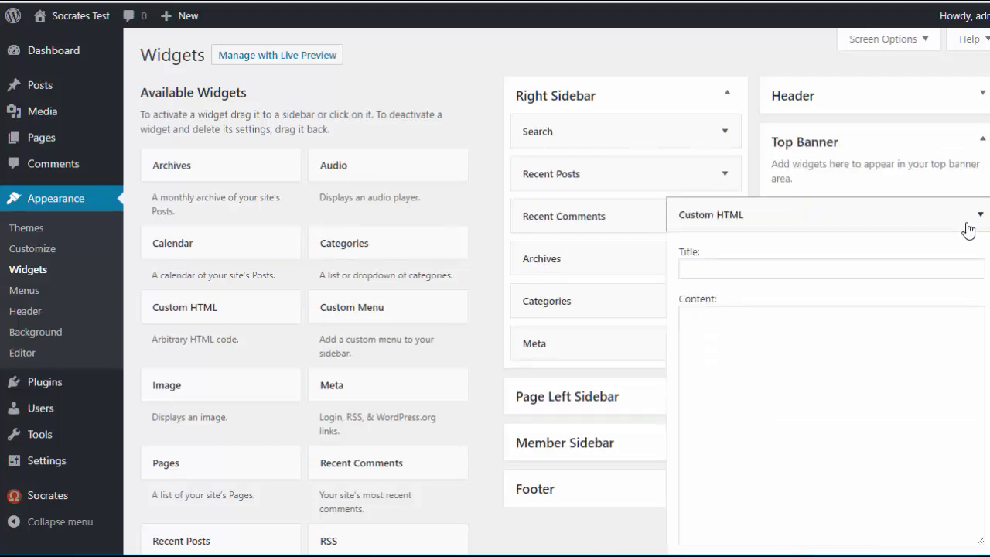
left_click(886, 330)
type("[soc_hero_banner parallax=\"1\" height=\"auto\" min_height=\"600\" margin_top=\"0\" margin_bottom=\"25\" margin_left=\"0\" margin_right=\"0\" padding_top=\"25\" padding_bottom=\"25\" padding_left=\"25\" padding_right=\"25\" bgimage=\"http://localhost:81/wordpress/wp-content/uploads/2017/09/eOta3Vi.jpg\"] [soc_headline color=\"#fff\" font_size=\"40\" align=\"center\" margin_top=\"25\" margin_bottom=\"25\"]Heading text[/soc_headline] [/soc_hero_banner]")
scroll(946, 336, "down", 4)
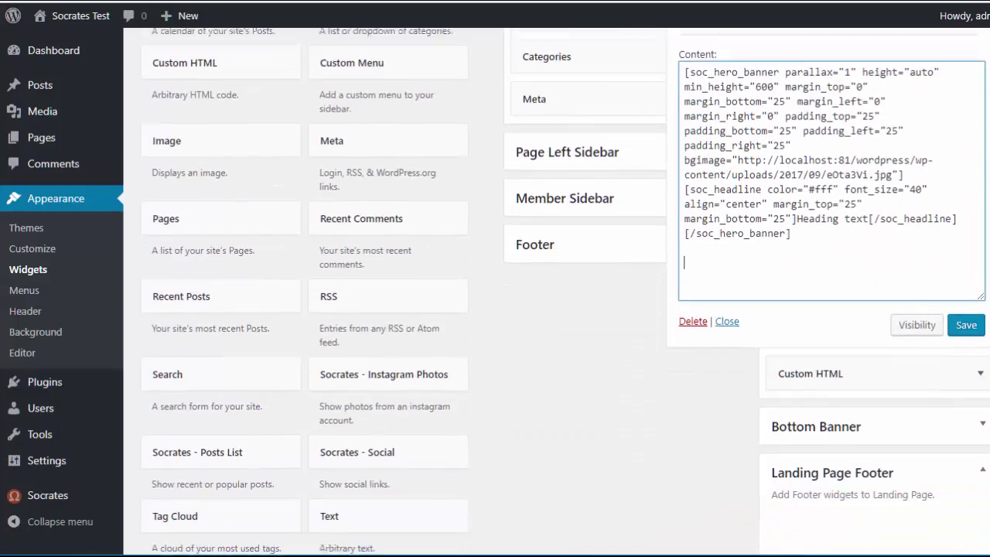
Set the new widget's visibility to pages only and save it.
left_click(923, 305)
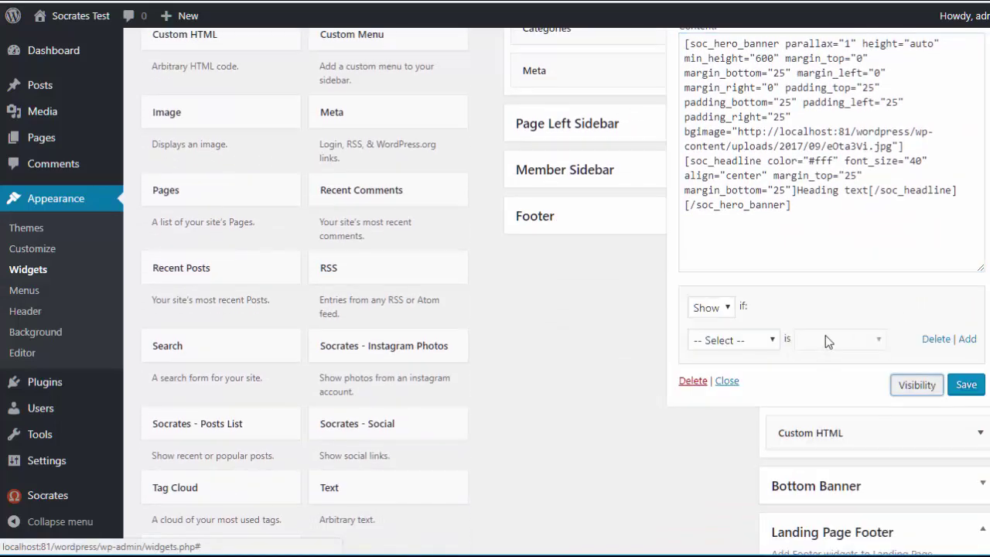
left_click(764, 340)
key("Escape")
left_click(745, 449)
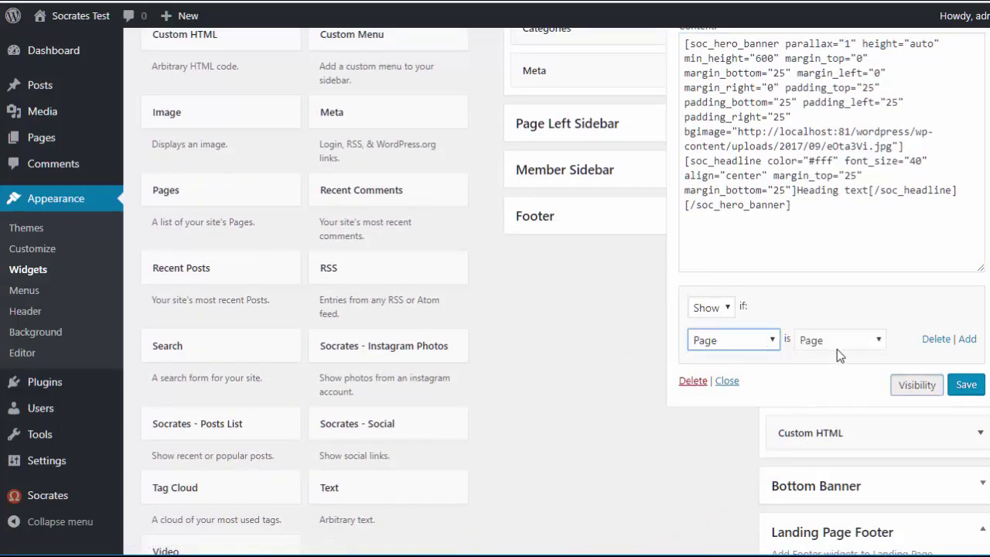
left_click(972, 389)
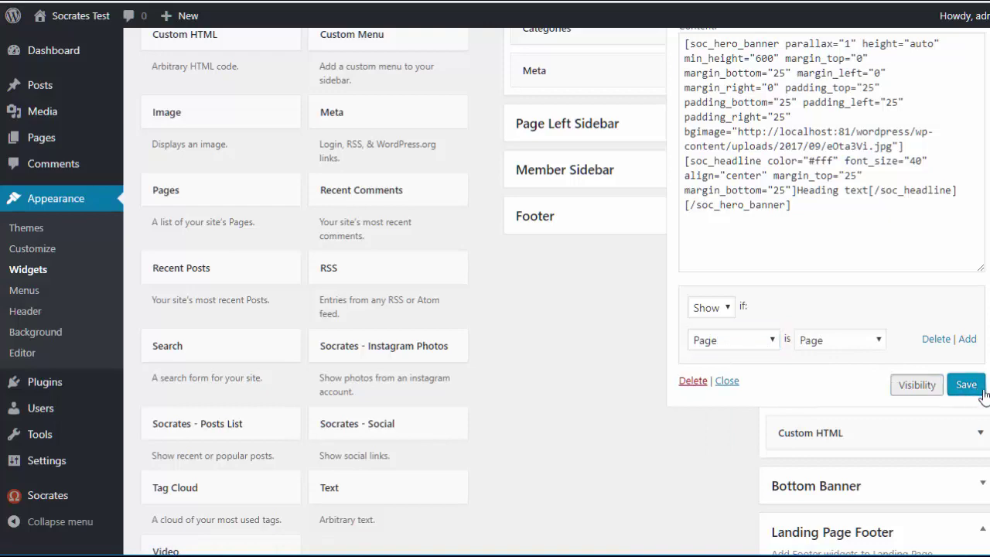
Set the other Custom HTML widget to show only if Page is Post, save it, and view the site.
left_click(980, 433)
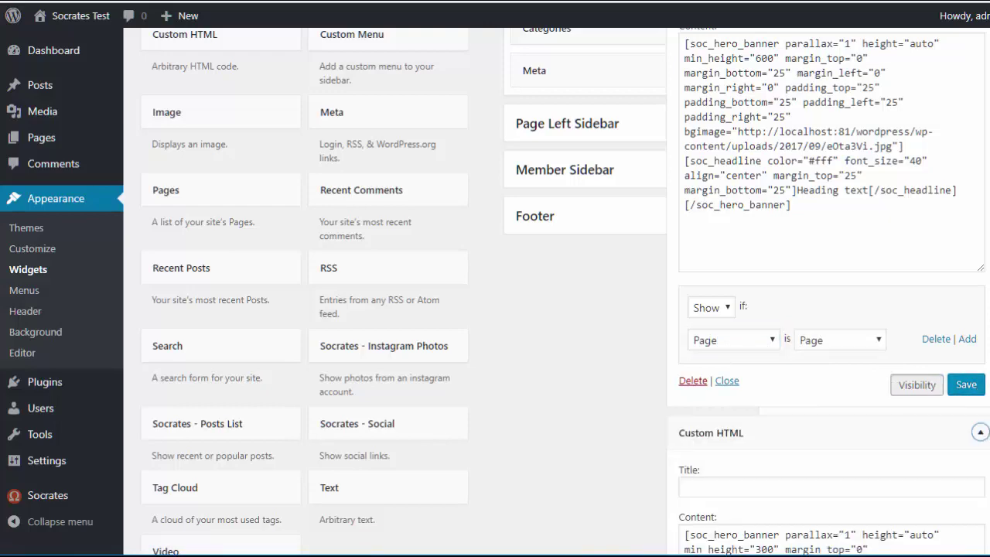
scroll(831, 309, "down", 5)
left_click(917, 410)
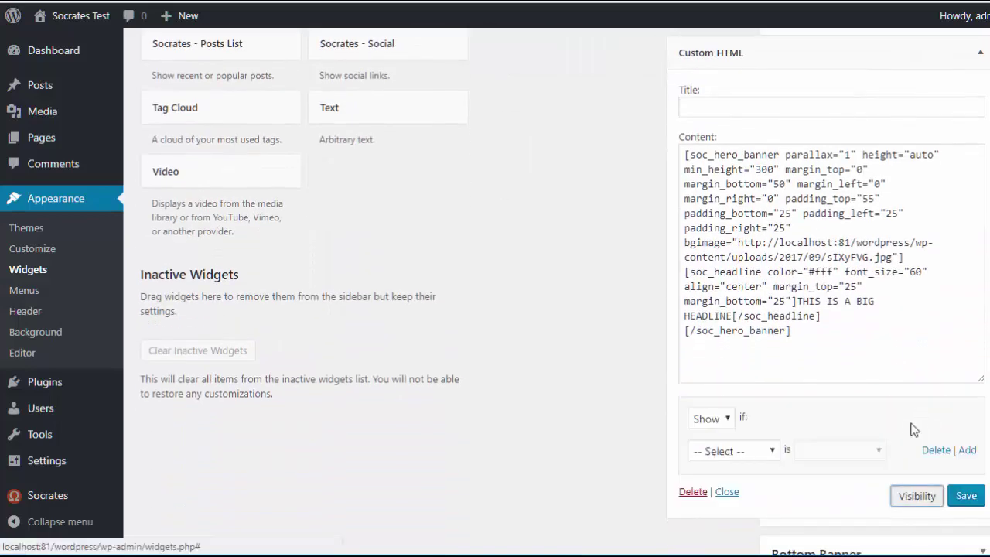
left_click(733, 451)
left_click(727, 554)
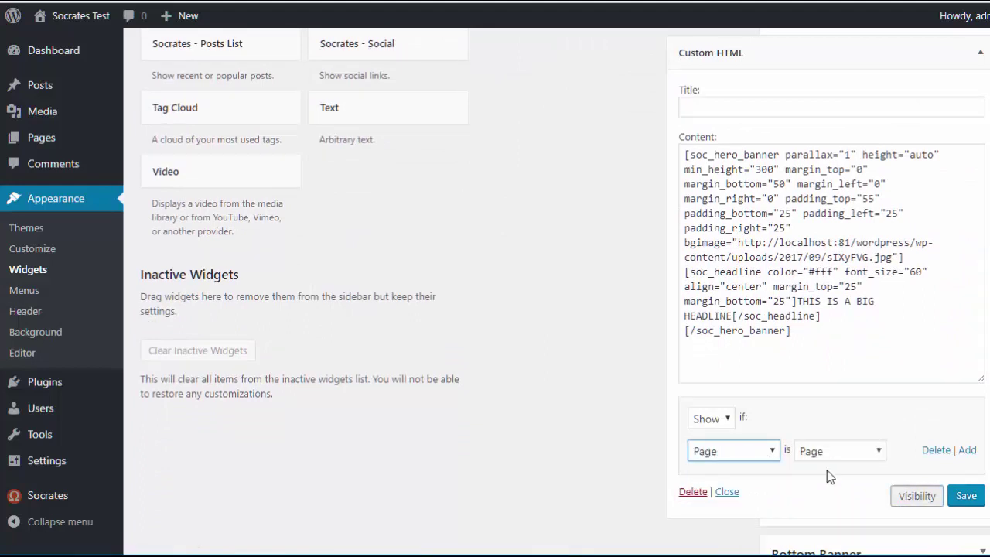
left_click(836, 451)
left_click(856, 354)
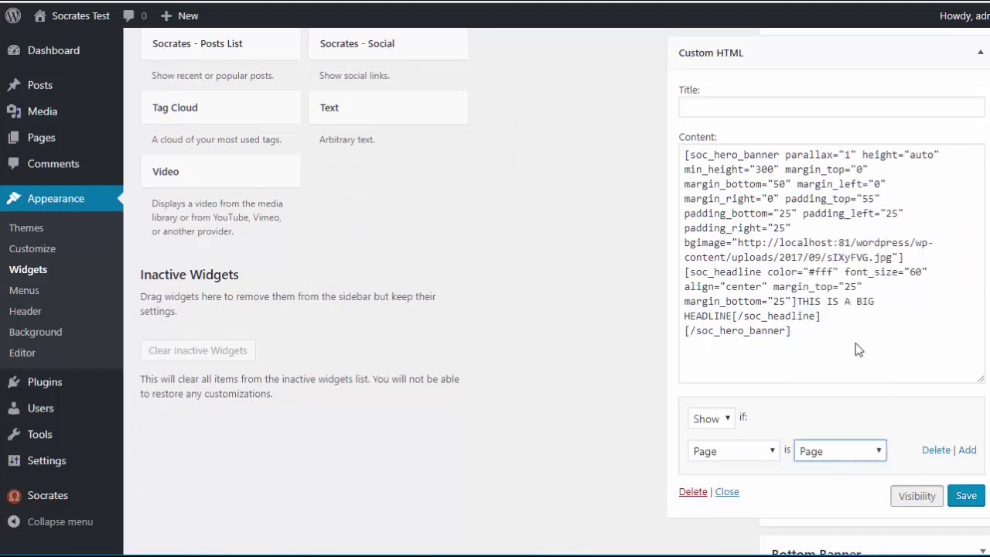
left_click(966, 496)
left_click(65, 4)
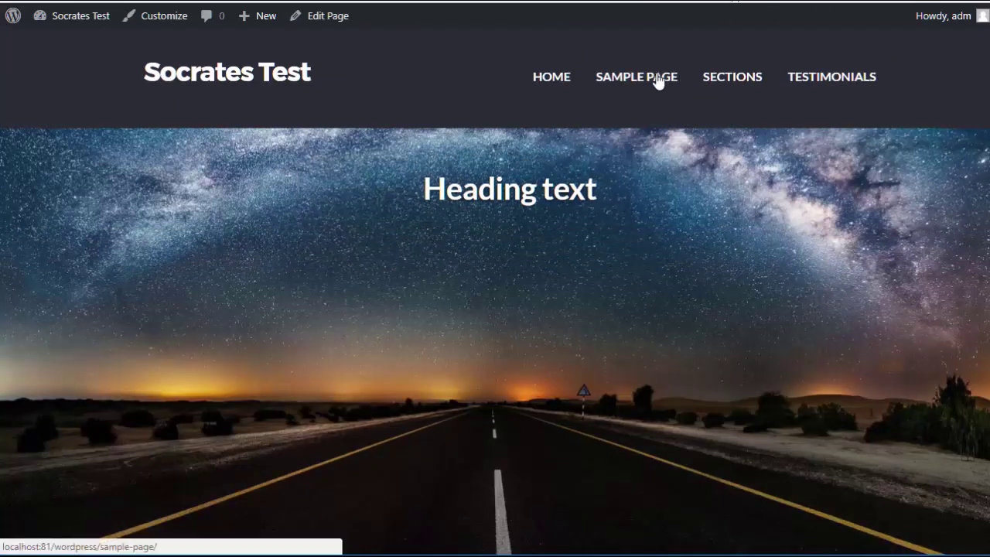
Go to the blog home page and open the Hello world! post.
left_click(565, 79)
left_click(215, 207)
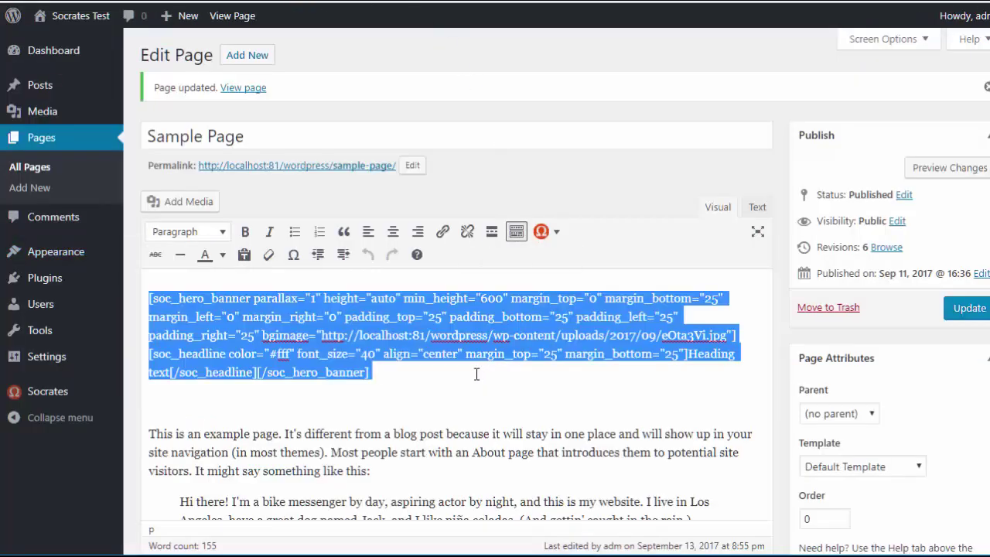
Insert 1/2 1/2 columns under the headline, with Lorem ipsum in the first column.
left_click(444, 375)
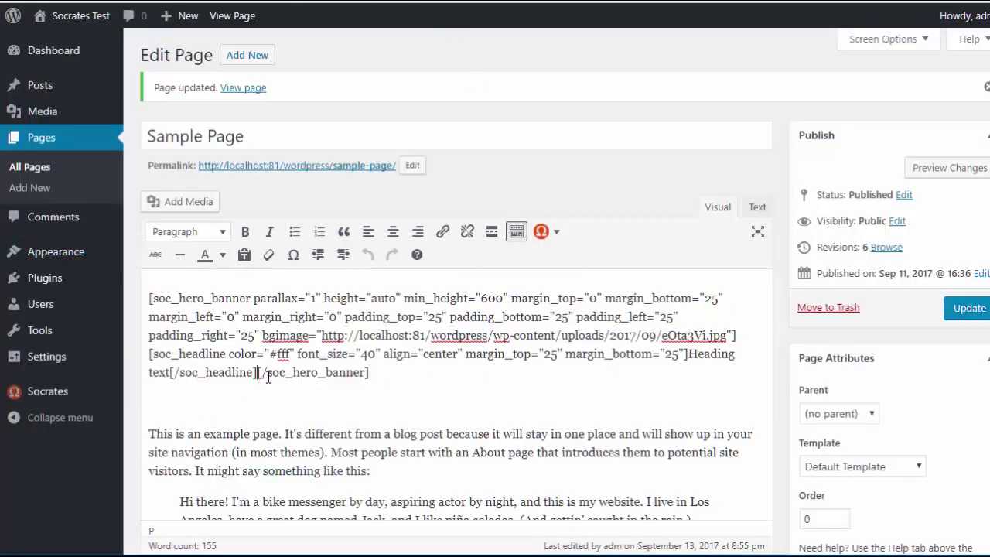
key("Return")
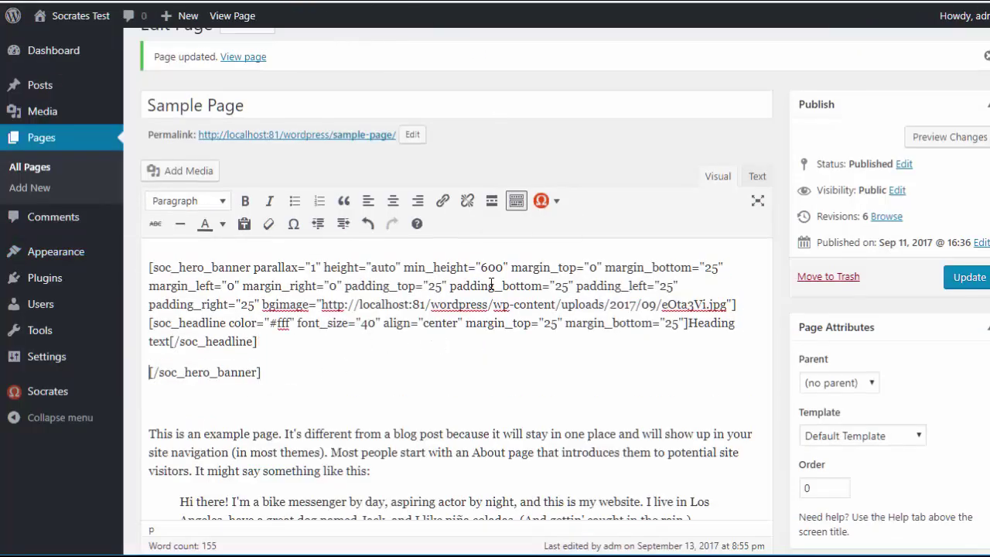
left_click(541, 200)
mouse_move(619, 302)
left_click(698, 310)
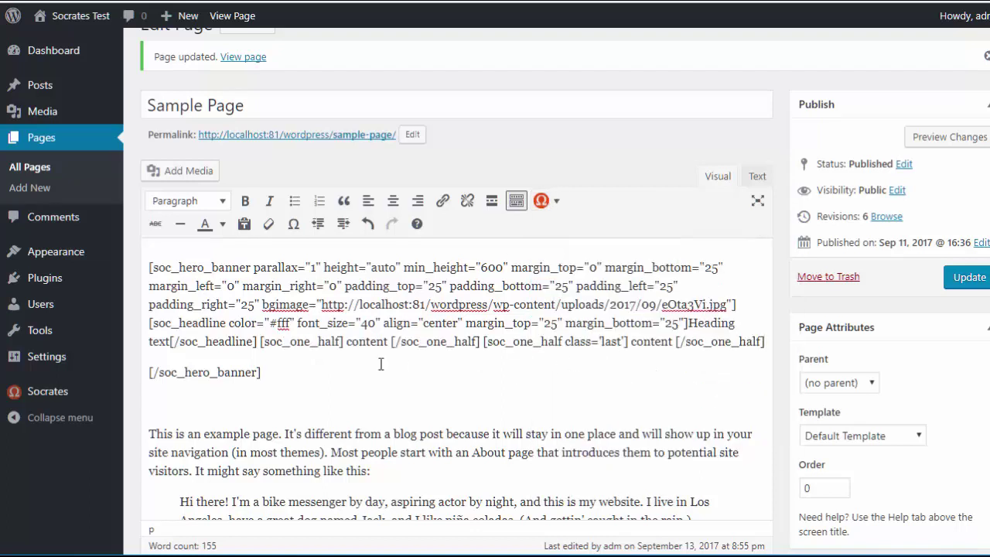
left_click_drag(346, 341, 388, 341)
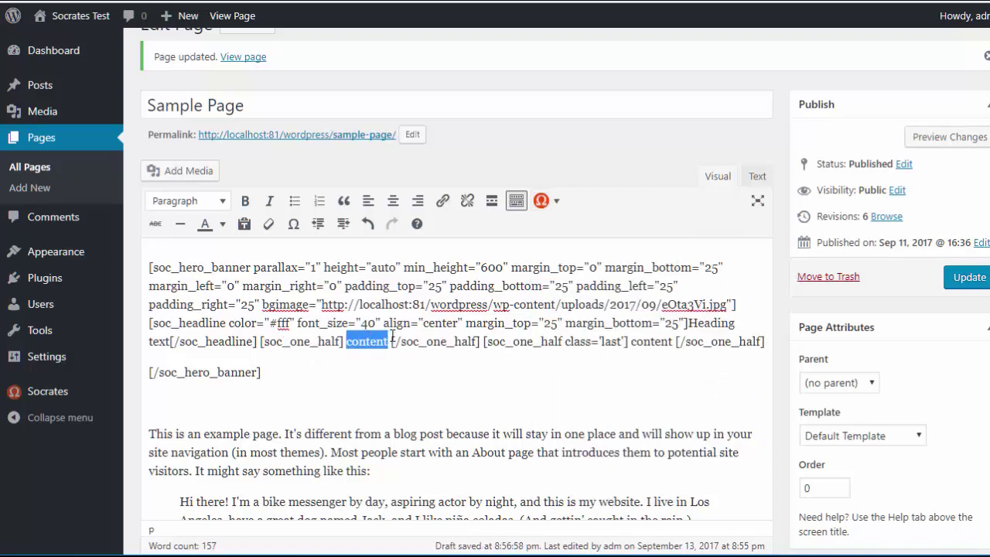
left_click(542, 200)
left_click(593, 381)
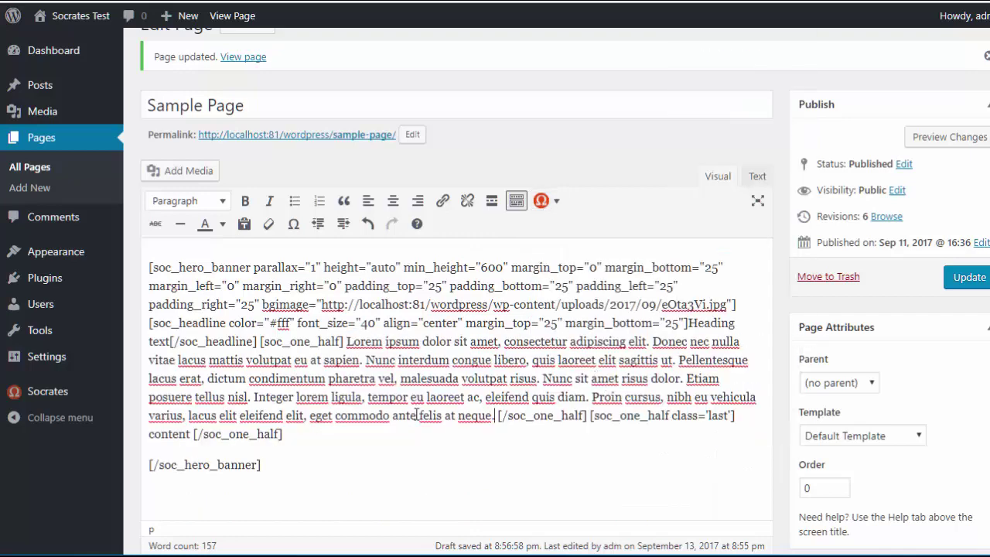
Copy the banner shortcode into the page-only Custom HTML widget, replacing its content, and save.
left_click_drag(278, 468, 70, 253)
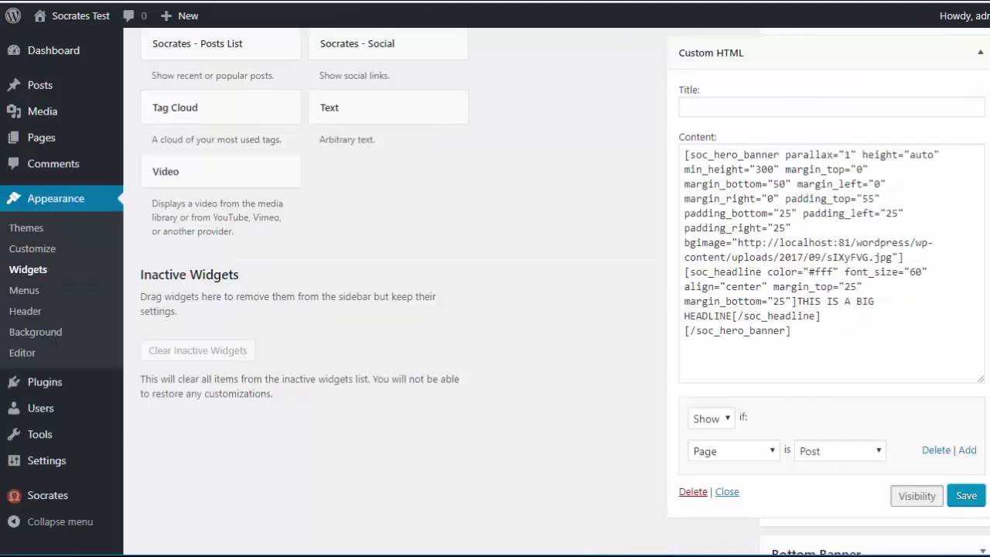
scroll(844, 229, "up", 6)
left_click(845, 229)
key("ctrl+a")
key("ctrl+v")
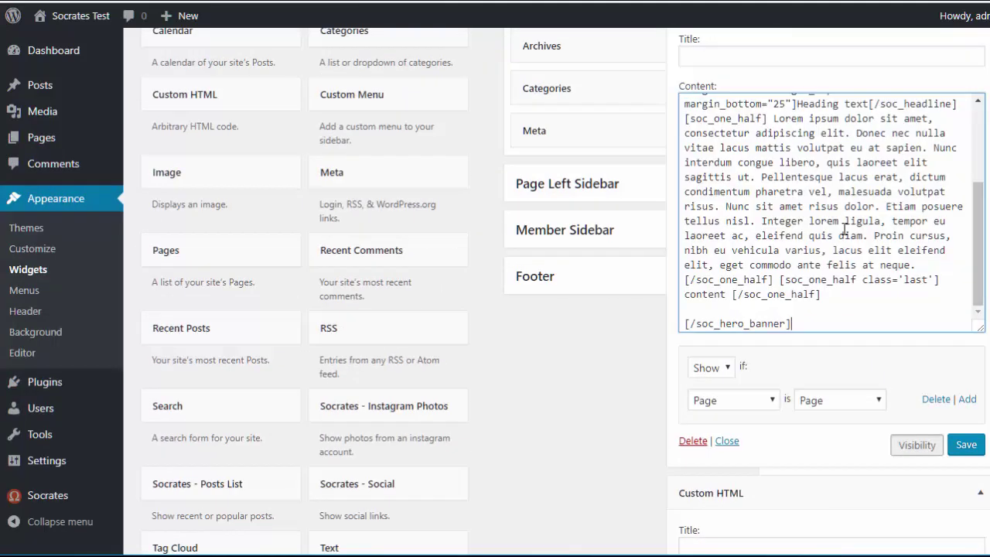
left_click(961, 446)
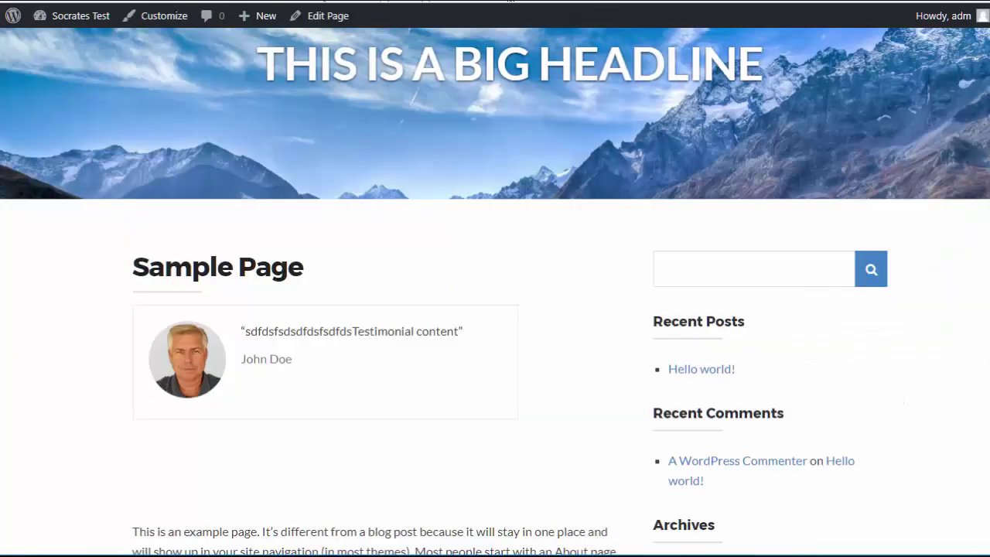
Narrow the browser to check the banner's mobile layout, then go to the Sections page.
scroll(495, 309, "up", 2)
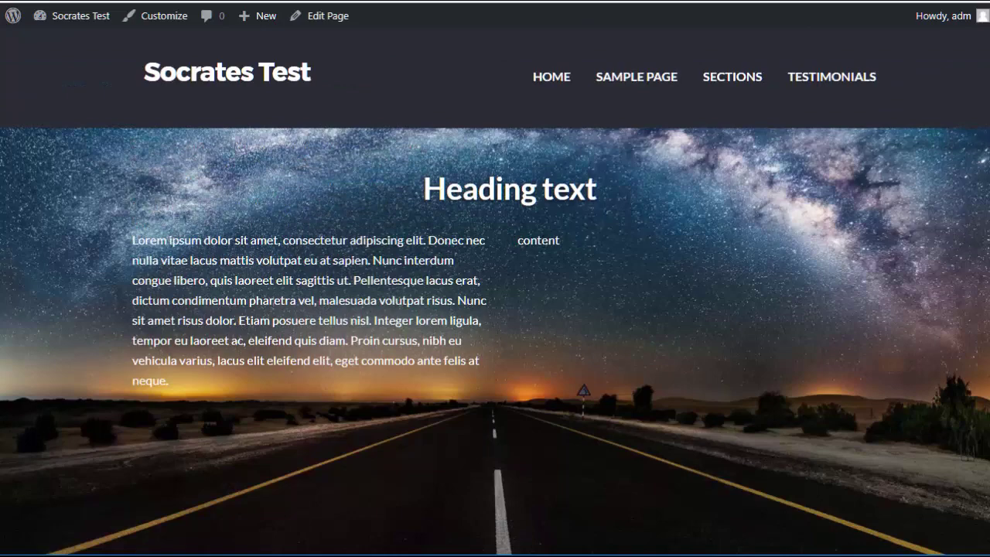
left_click_drag(988, 229, 984, 319)
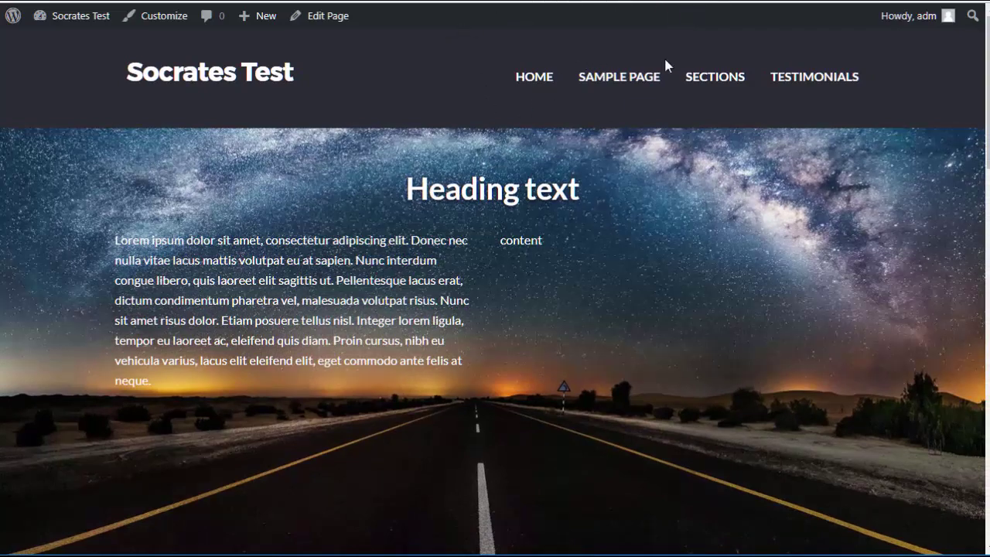
left_click(729, 88)
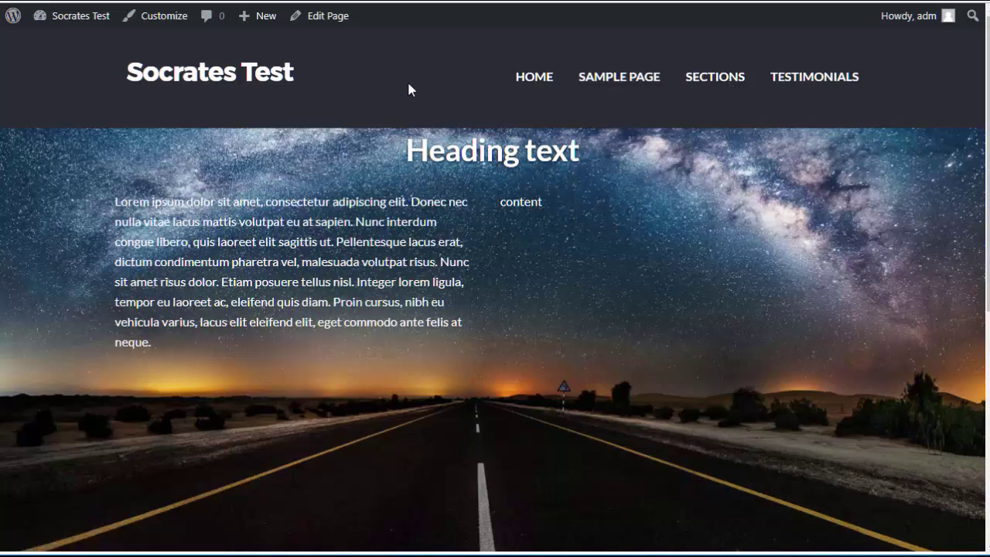
Add a Full Section shortcode with Lorem ipsum content at the top of Sections and update.
left_click(335, 17)
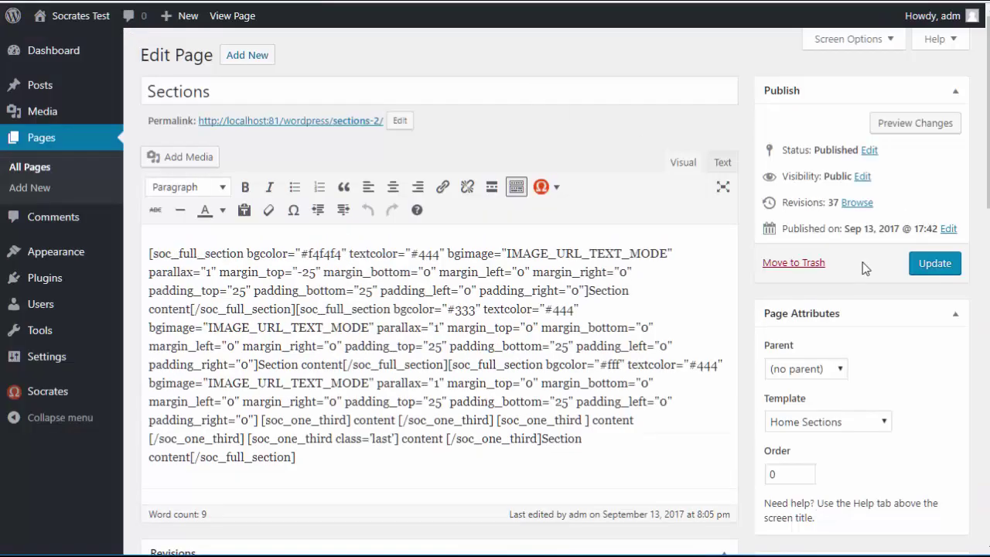
left_click(149, 253)
key("Return")
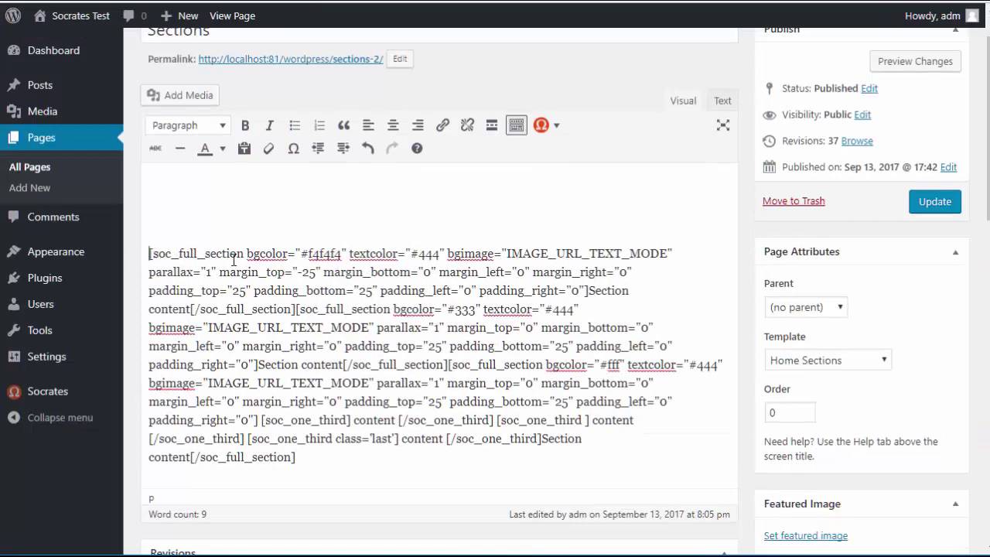
left_click(541, 125)
left_click(617, 403)
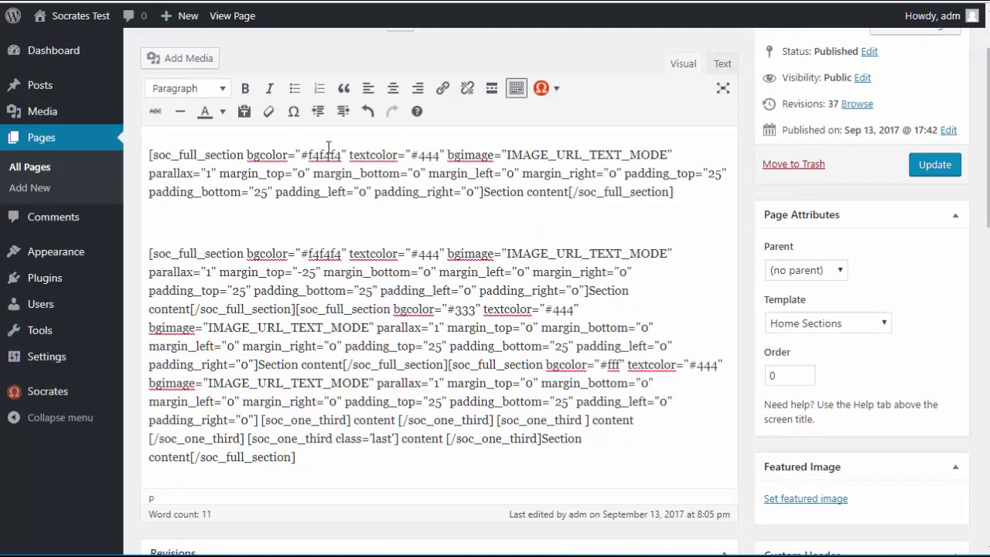
left_click_drag(485, 192, 569, 195)
left_click(555, 90)
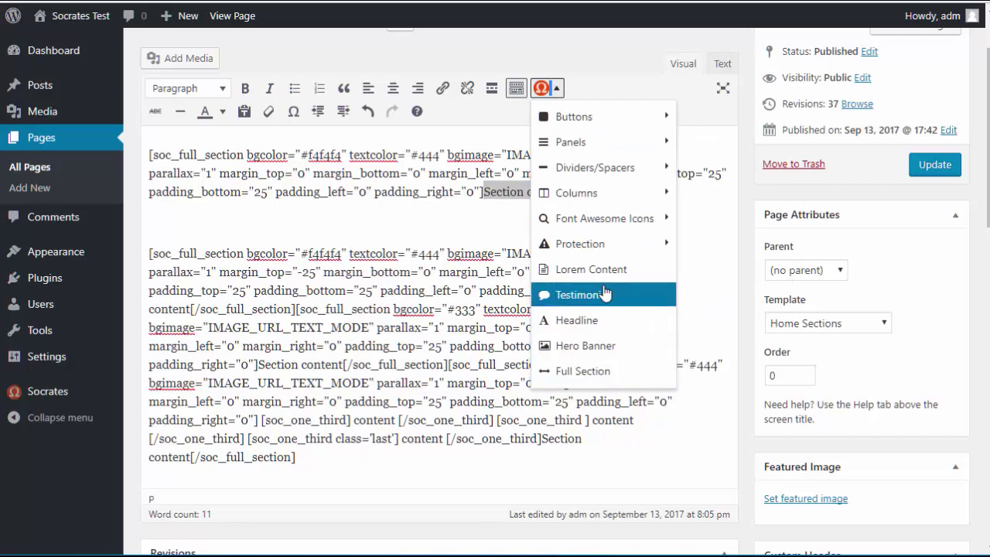
left_click(549, 270)
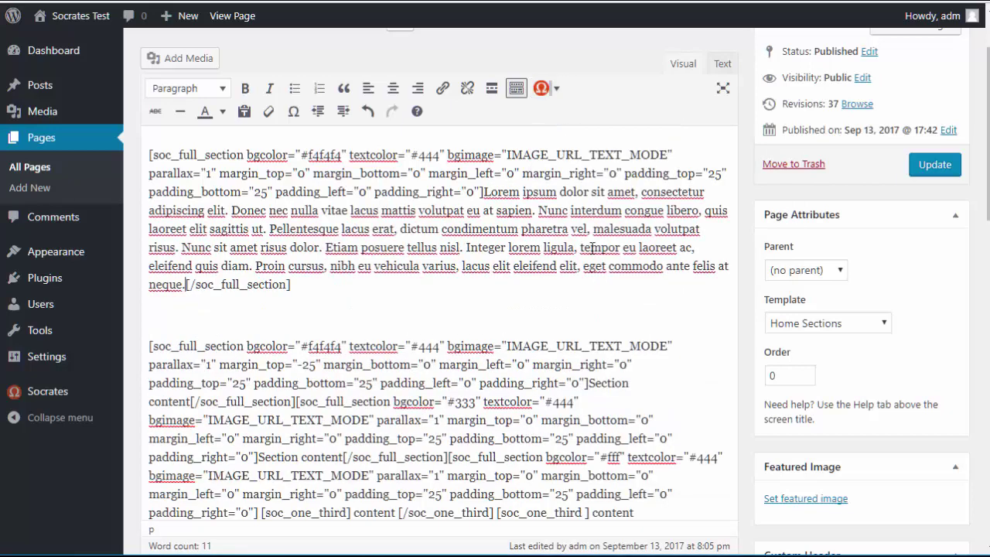
left_click(919, 171)
Scroll through the live Sections page to review the new Lorem ipsum section.
left_click(372, 165)
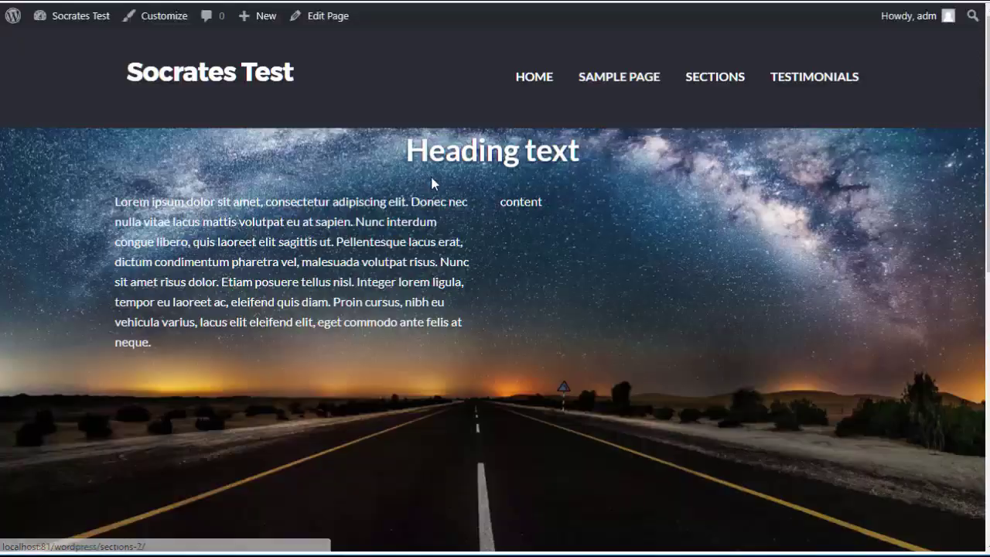
scroll(981, 245, "down", 5)
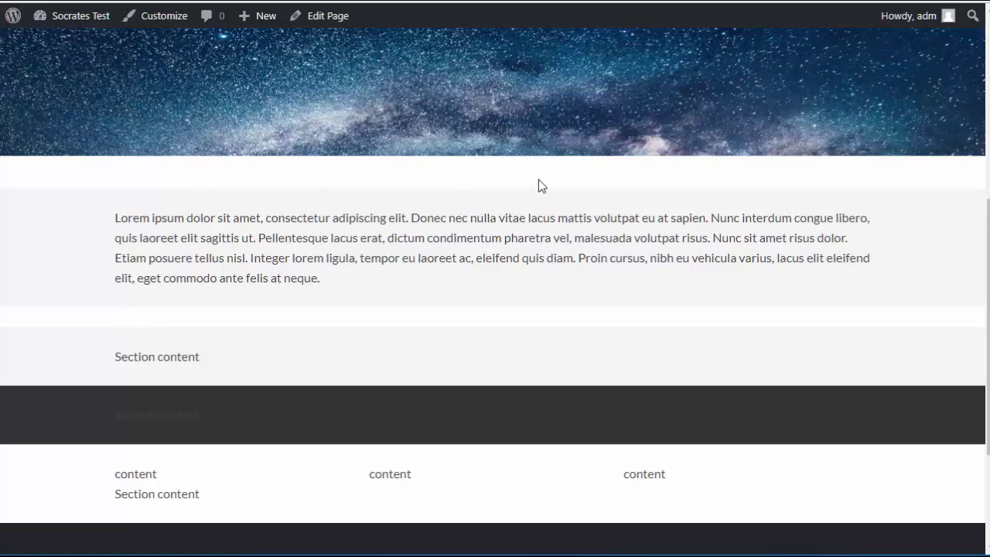
left_click_drag(987, 224, 987, 41)
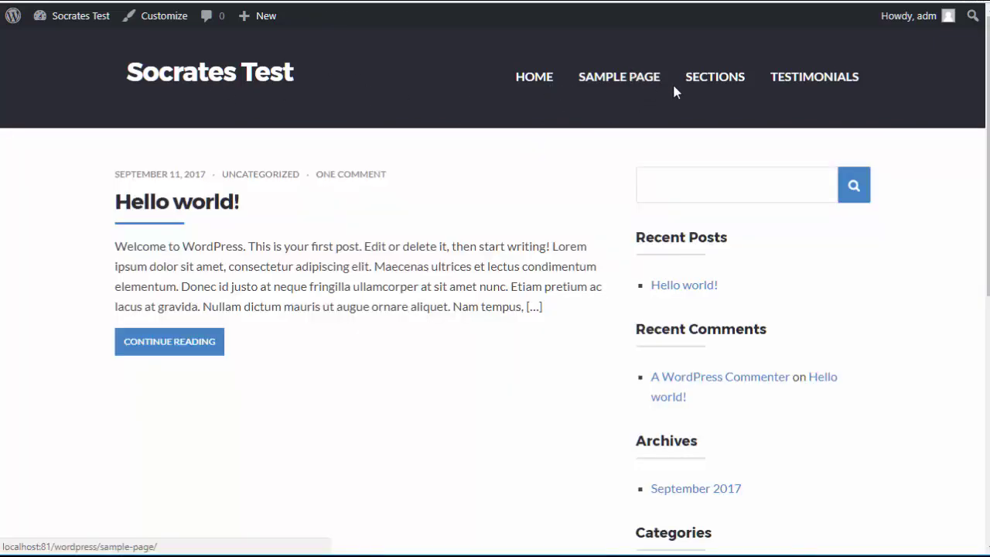
Navigate via Sample Page and Home to the Hello world! post to see its big-headline banner.
left_click(630, 78)
left_click(529, 81)
left_click(210, 203)
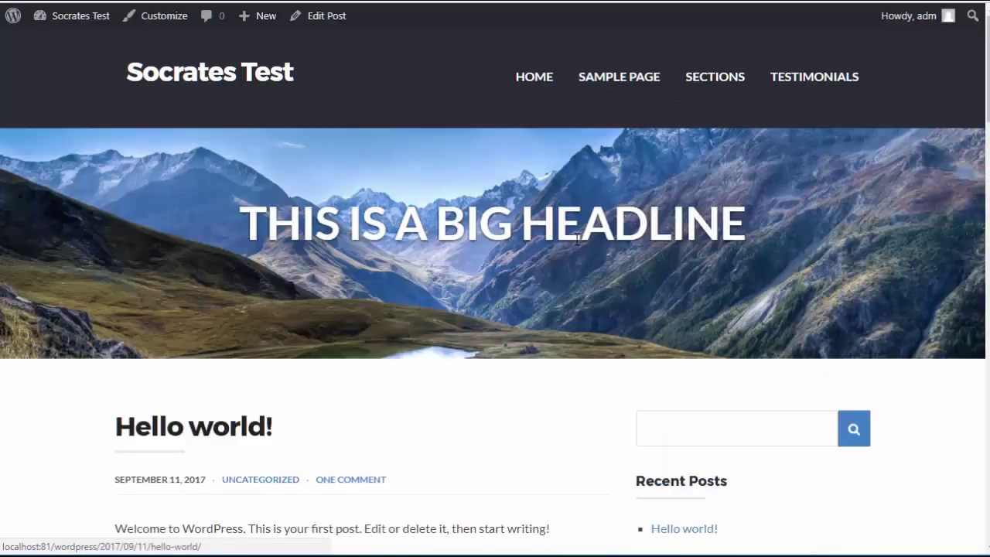